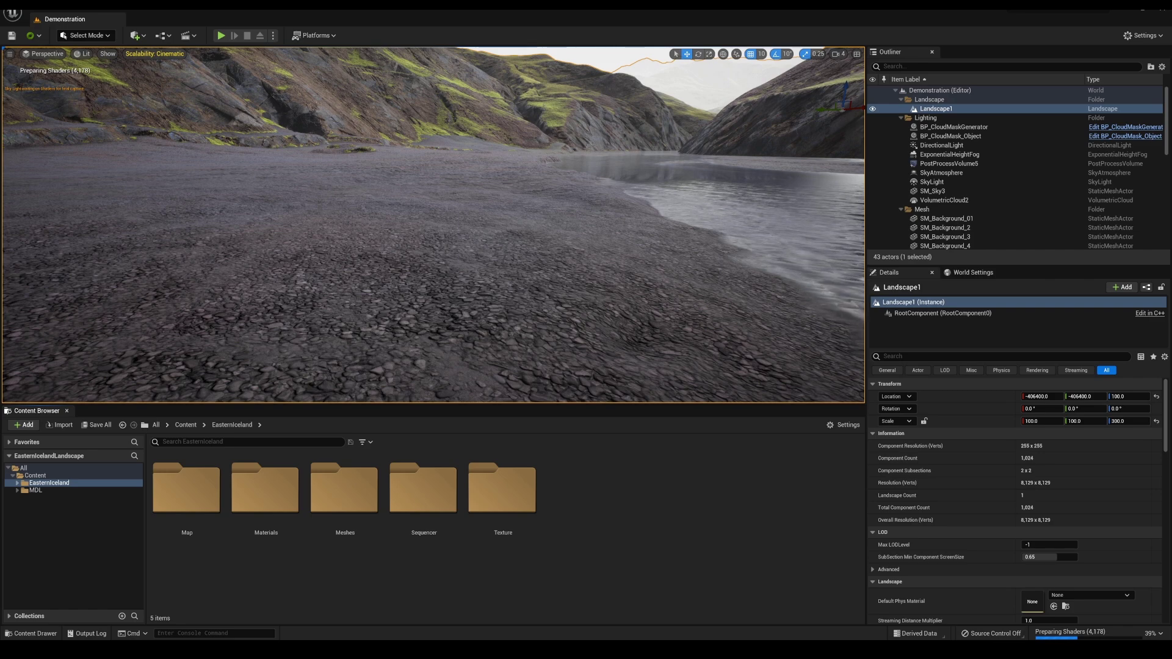
Enable the Modeling Tools Editor Mode and Static Mesh Editor Modeling Mode plugins, and restart the editor
{"action": "left_click", "coordinate": [56, 13]}
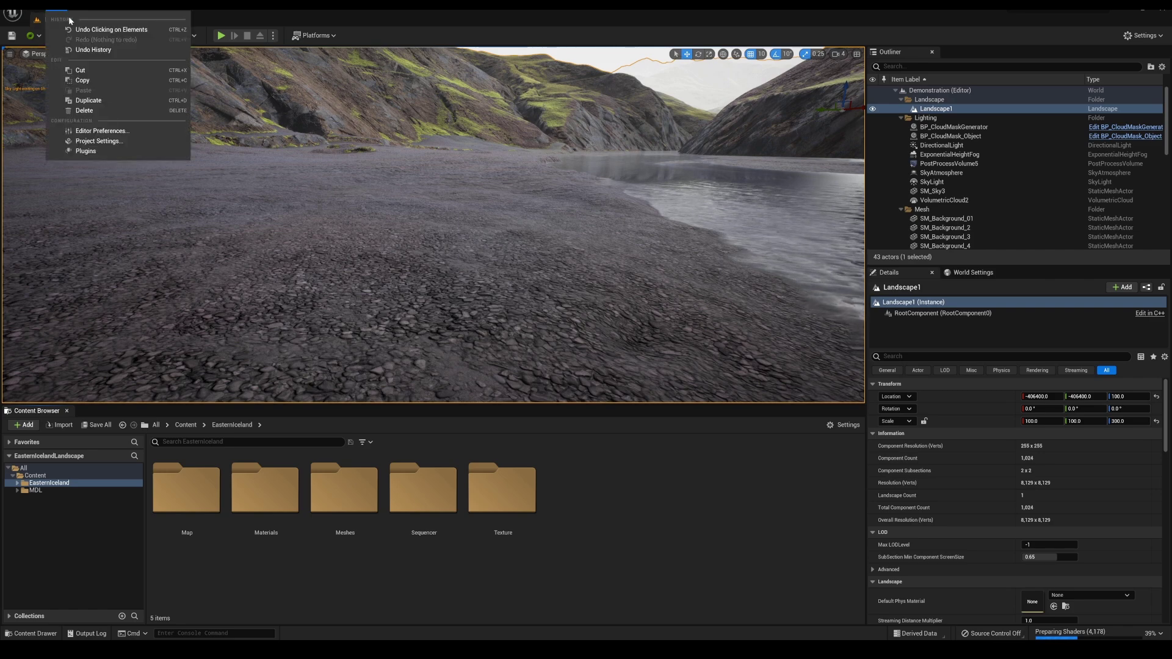
{"action": "left_click", "coordinate": [86, 151]}
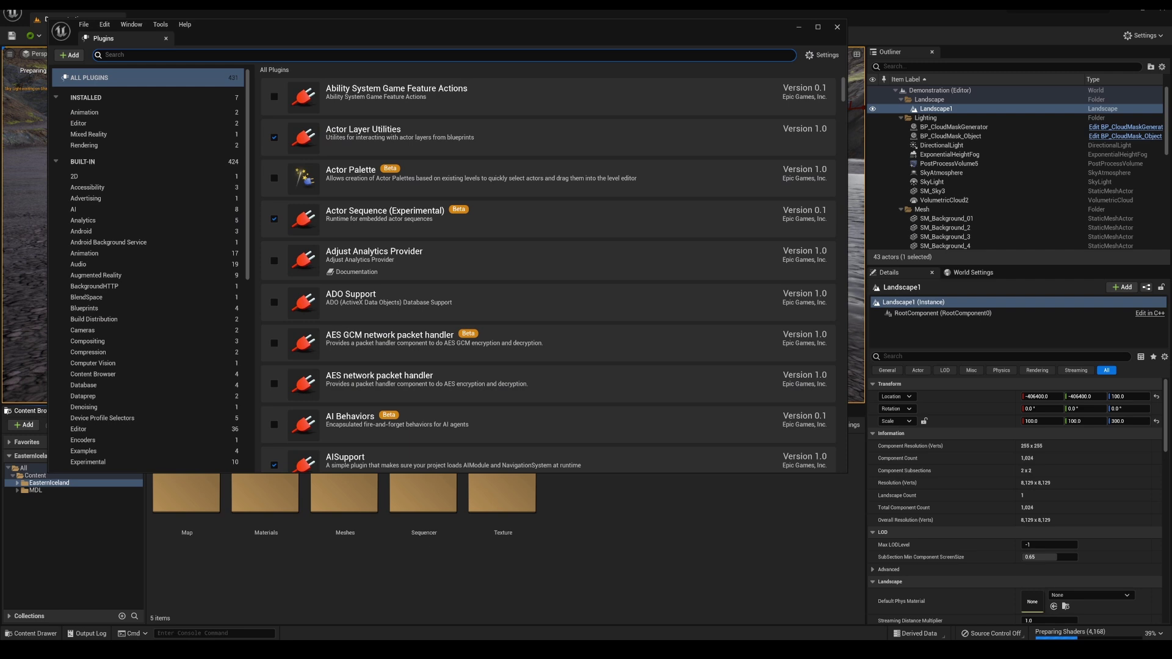
{"action": "type", "text": "modeling"}
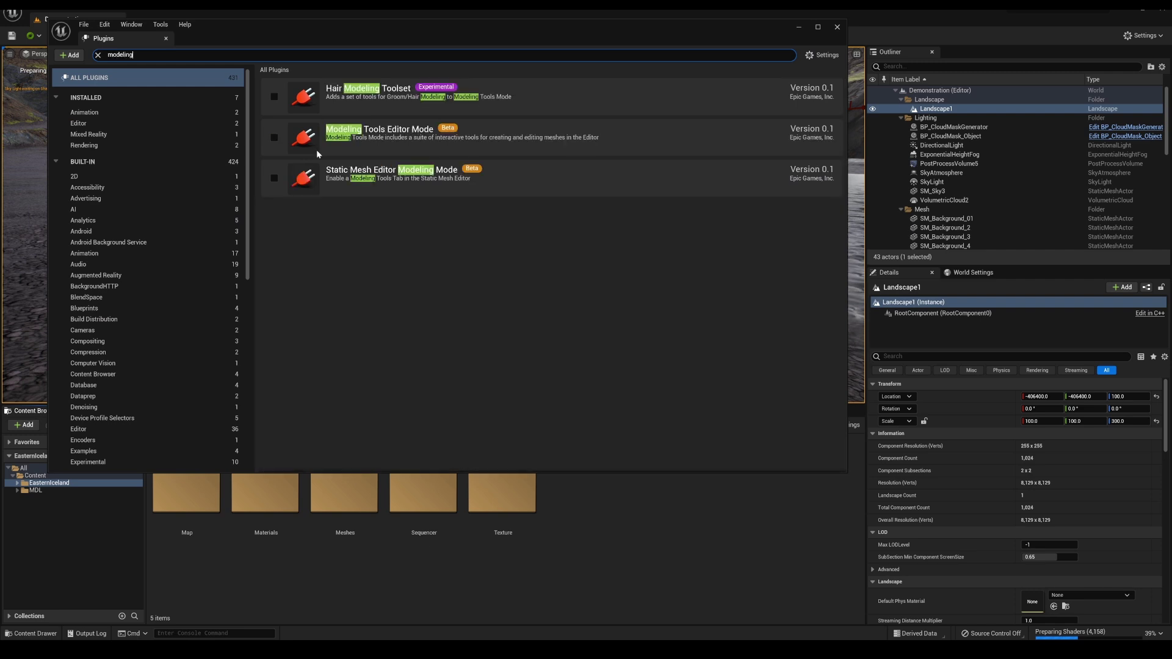
{"action": "left_click", "coordinate": [275, 137]}
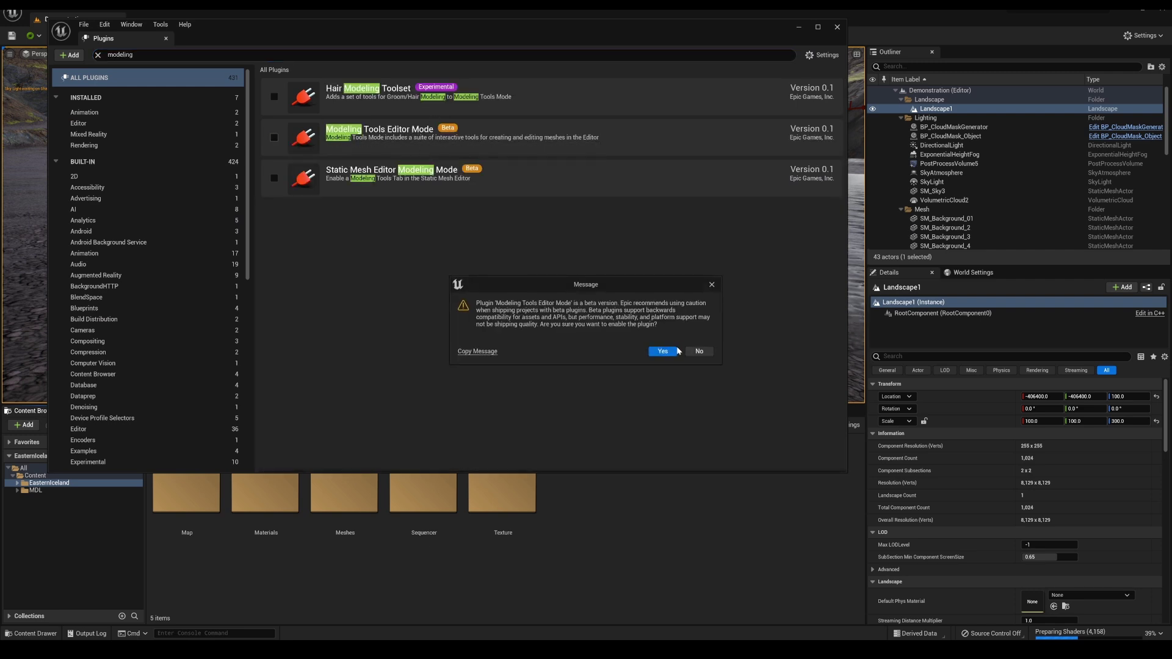
{"action": "left_click", "coordinate": [663, 350]}
{"action": "left_click", "coordinate": [274, 178]}
{"action": "left_click", "coordinate": [664, 351]}
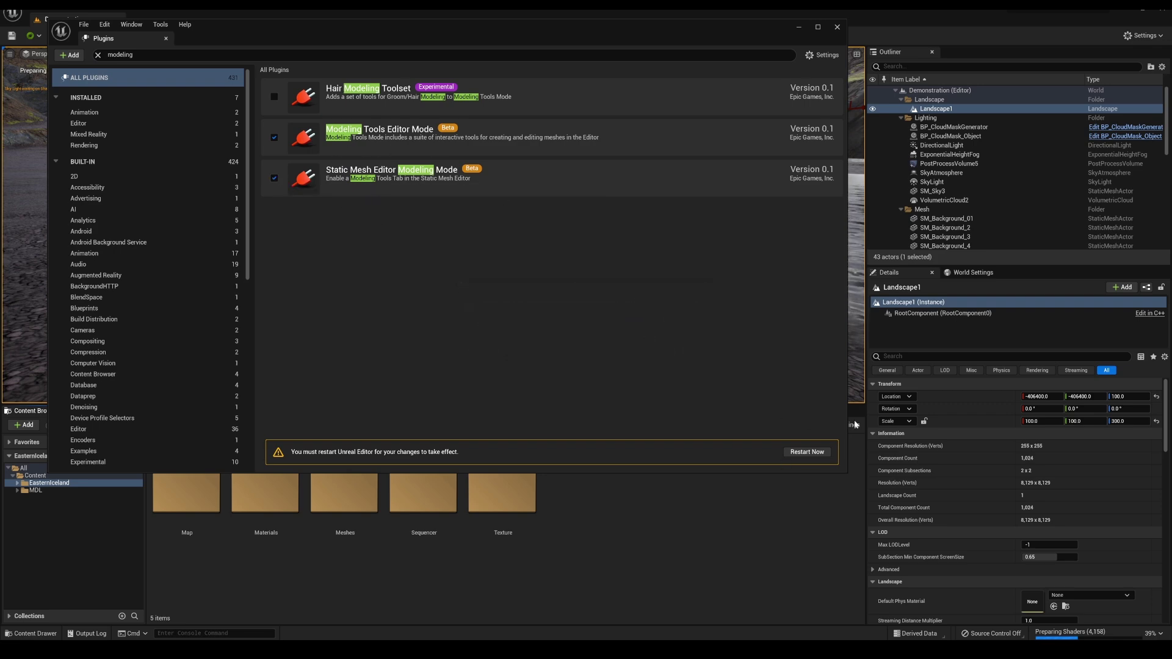
{"action": "left_click", "coordinate": [803, 453]}
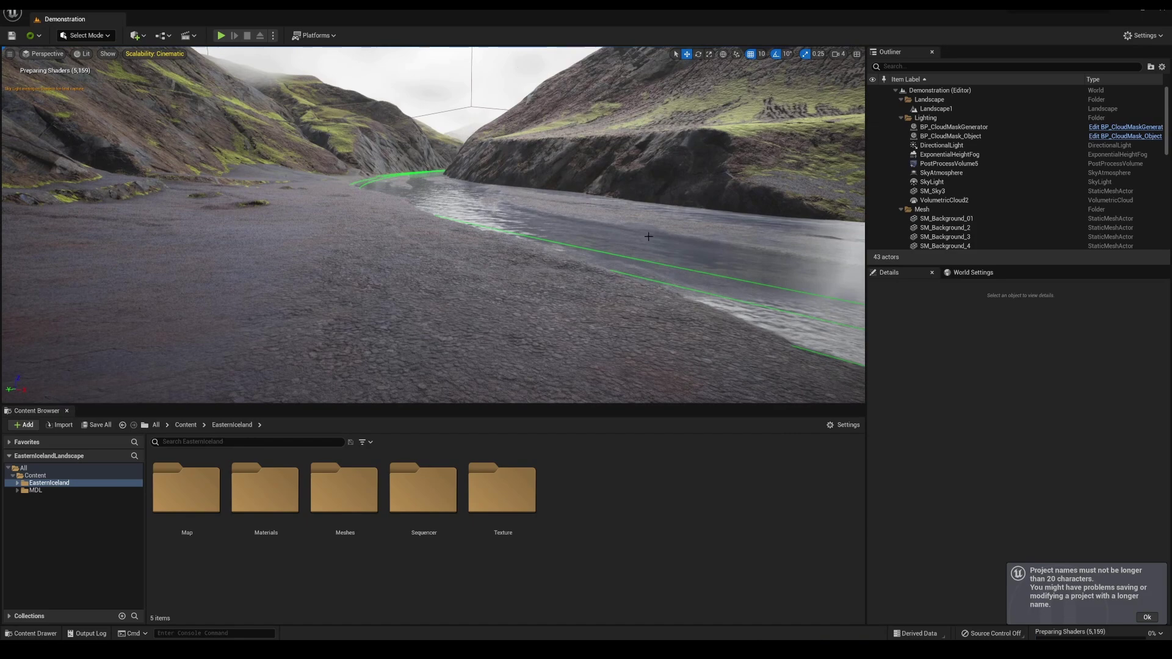
{"action": "left_click", "coordinate": [1150, 618]}
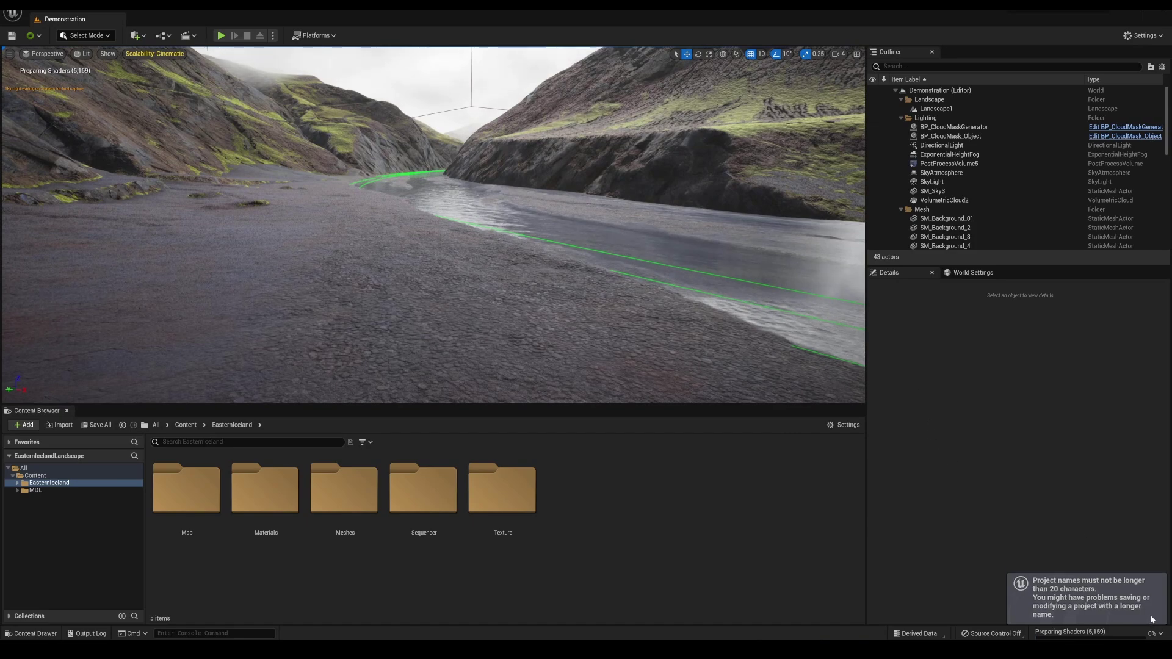
Inspect the gravel shore and the river's edge in the landscape from several viewpoints
{"action": "right_click_drag", "start_coordinate": [798, 291], "coordinate": [848, 267]}
{"action": "right_click_drag", "start_coordinate": [646, 237], "coordinate": [597, 249]}
{"action": "right_click_drag", "start_coordinate": [552, 299], "coordinate": [854, 305]}
{"action": "right_click_drag", "start_coordinate": [720, 256], "coordinate": [647, 245]}
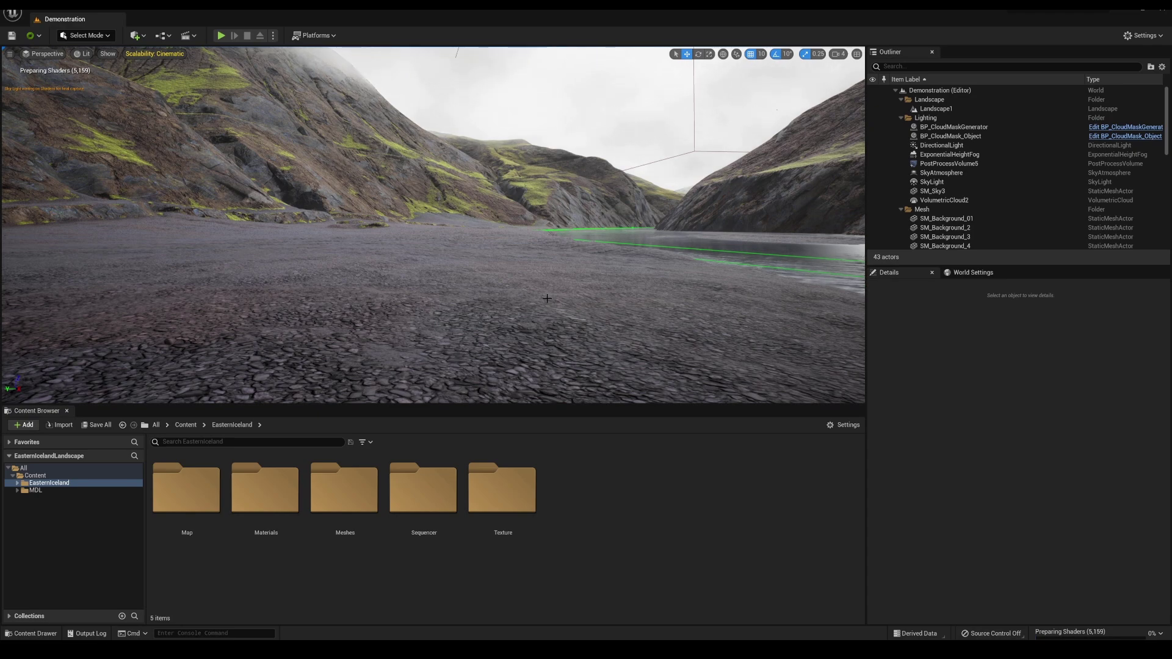
{"action": "mouse_move", "coordinate": [548, 298]}
{"action": "right_mouse_down"}
{"action": "mouse_move", "coordinate": [580, 299]}
{"action": "mouse_move", "coordinate": [555, 300]}
{"action": "right_mouse_up"}
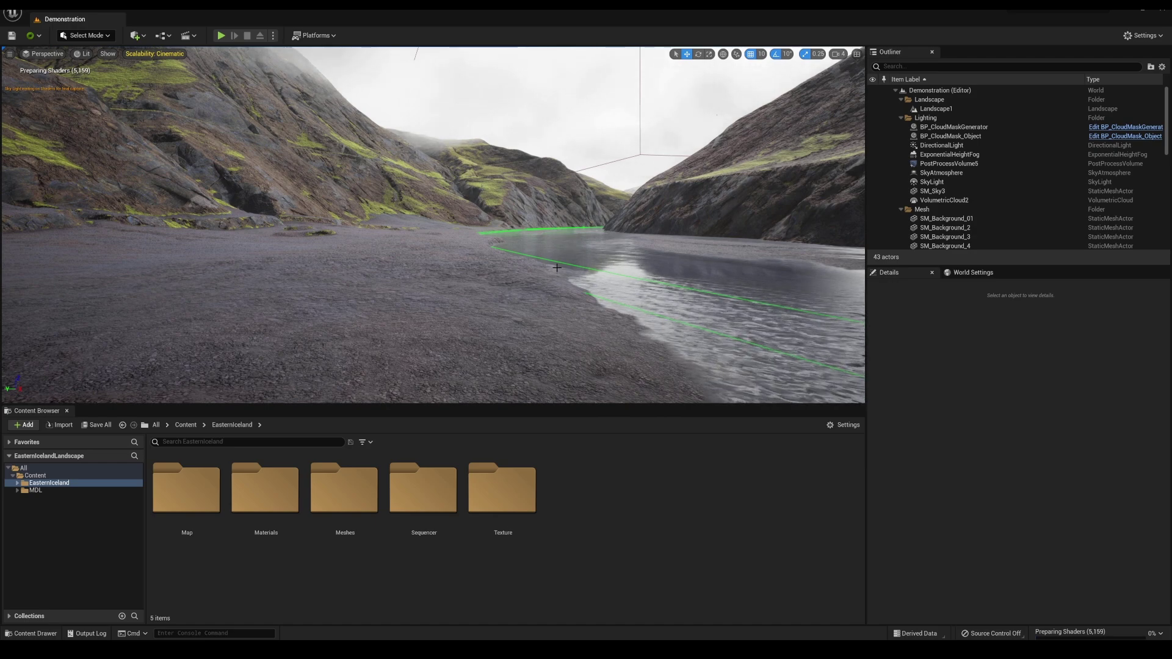
{"action": "right_click_drag", "start_coordinate": [556, 268], "coordinate": [522, 302]}
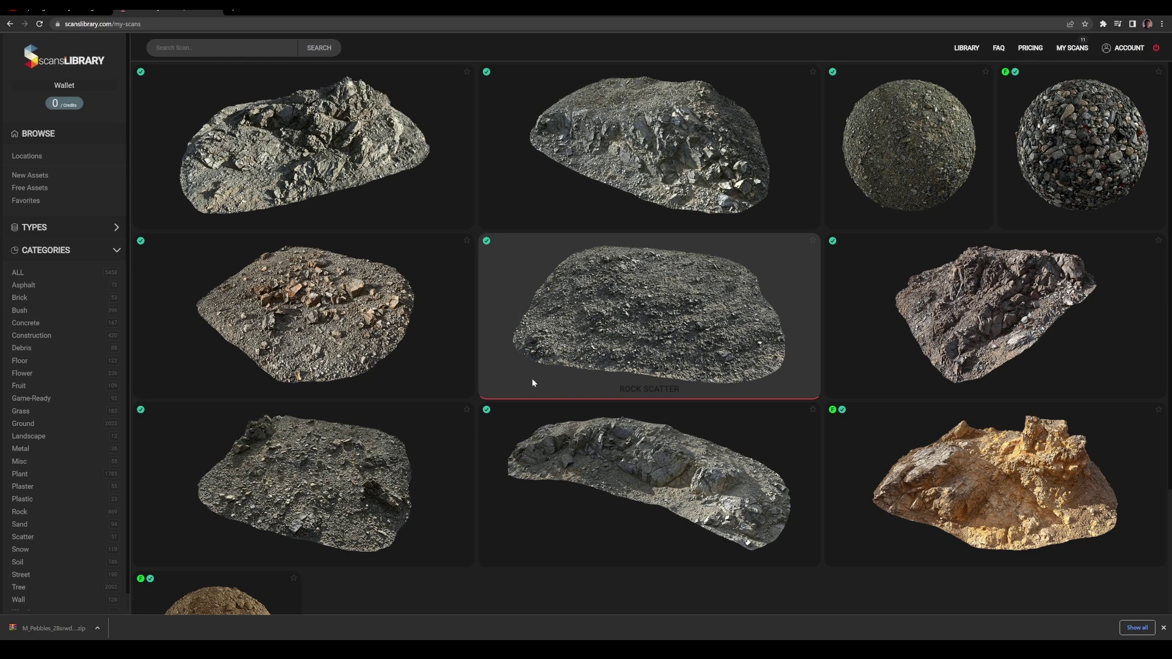
Look over the owned rock and pebble scans on scansLIBRARY and the downloaded pebble texture files, and return to Unreal Editor
{"action": "scroll", "coordinate": [797, 261], "scroll_direction": "down", "scroll_amount": 2}
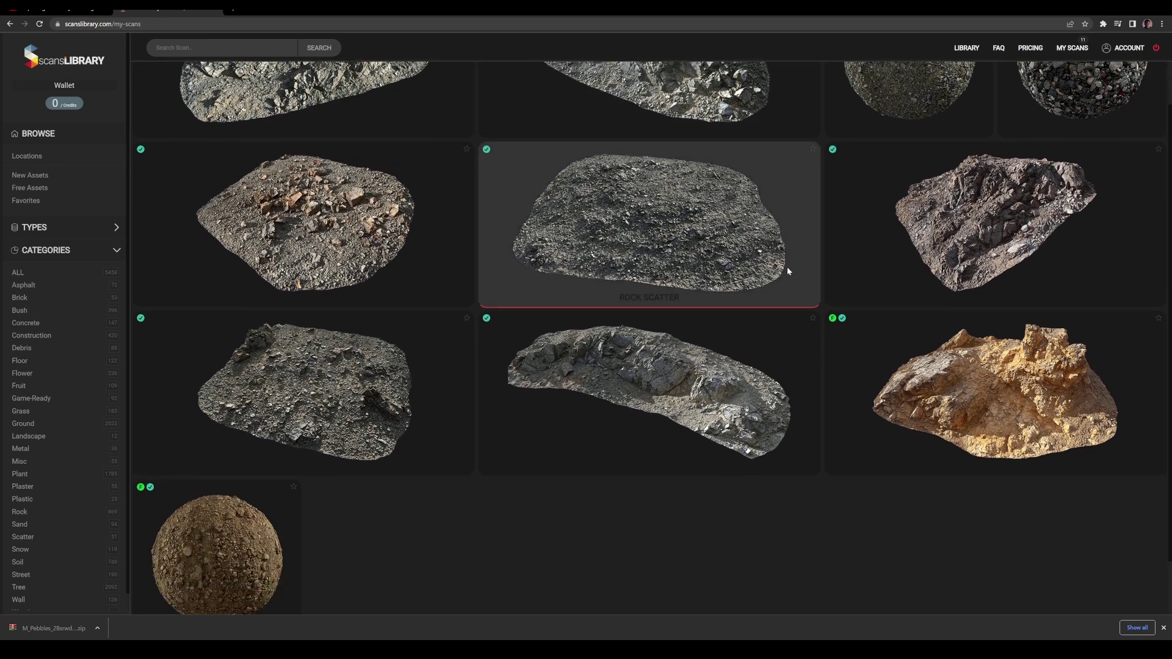
{"action": "scroll", "coordinate": [797, 261], "scroll_direction": "up", "scroll_amount": 2}
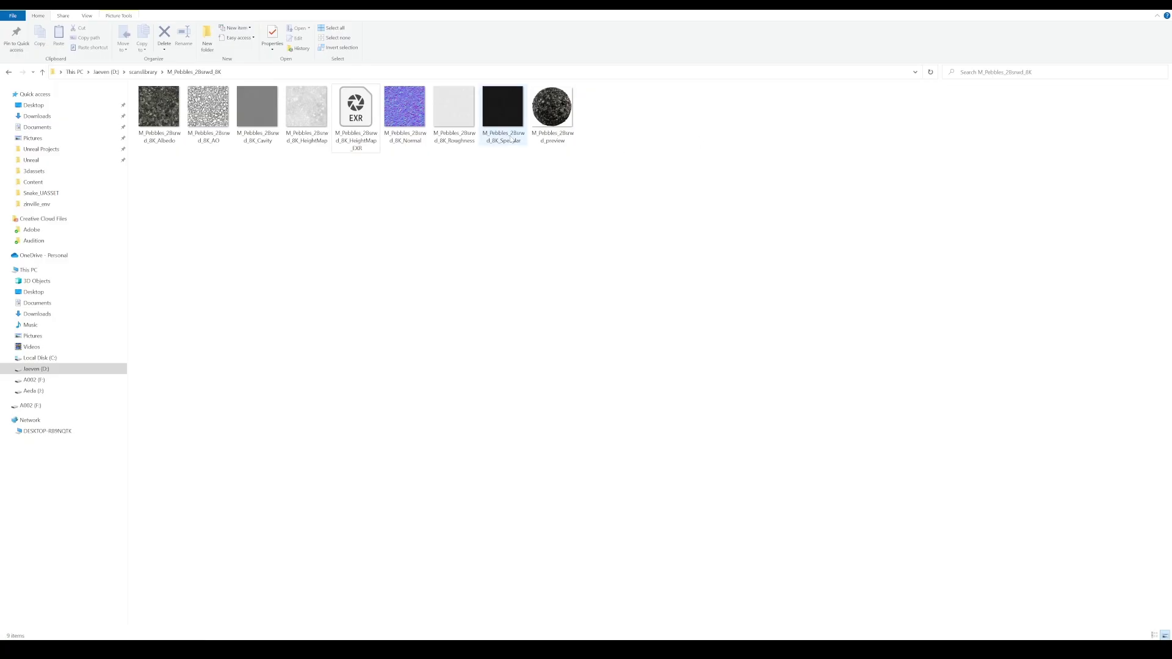
{"action": "left_click_drag", "start_coordinate": [541, 12], "coordinate": [832, 179]}
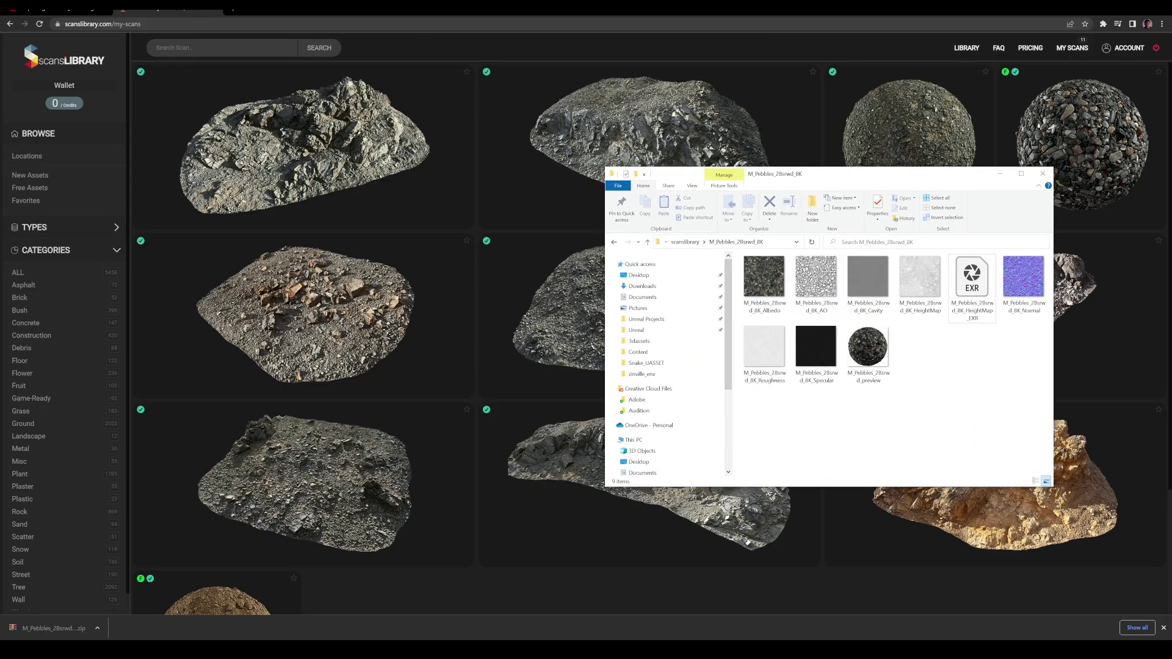
{"action": "left_click", "coordinate": [1119, 10]}
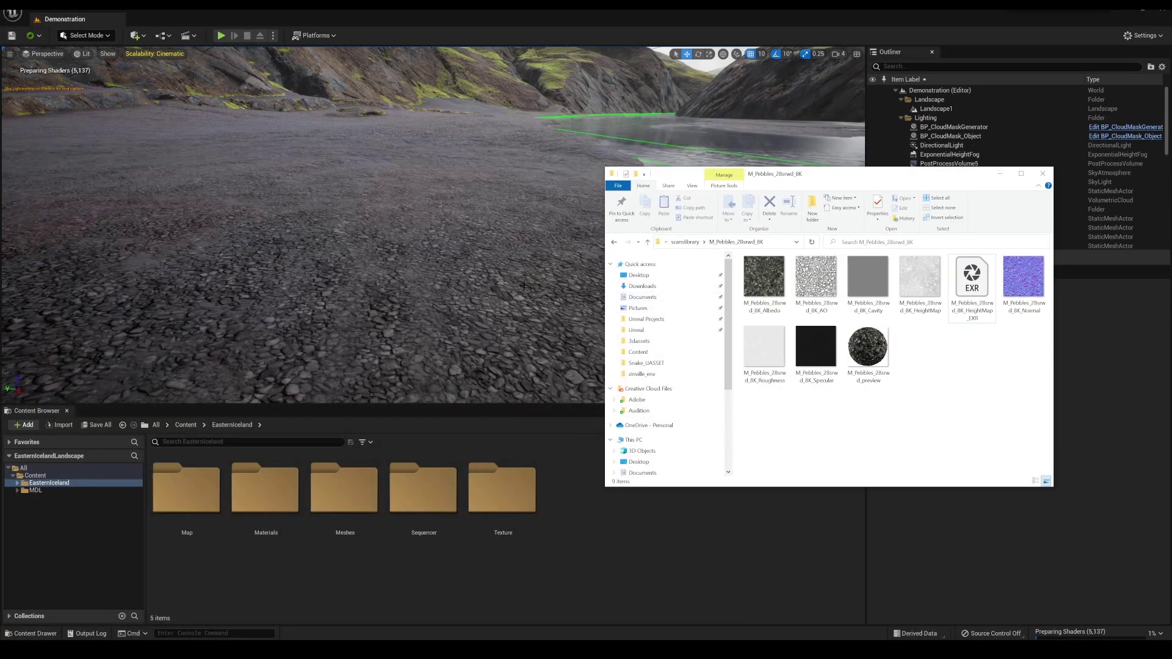
{"action": "left_click", "coordinate": [564, 473]}
Switch the editor to Modeling Mode and narrow the modeling settings area to enlarge the view of the shore
{"action": "right_click_drag", "start_coordinate": [563, 342], "coordinate": [556, 366]}
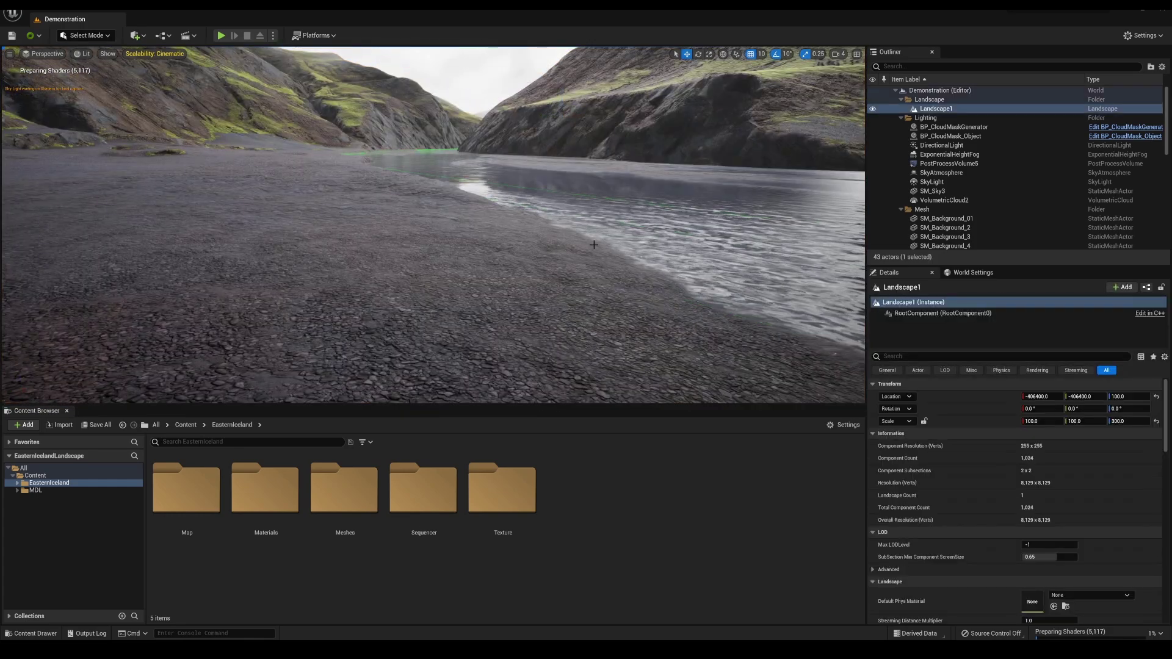
{"action": "mouse_move", "coordinate": [433, 224]}
{"action": "right_mouse_down"}
{"action": "mouse_move", "coordinate": [433, 205]}
{"action": "mouse_move", "coordinate": [417, 216]}
{"action": "right_mouse_up"}
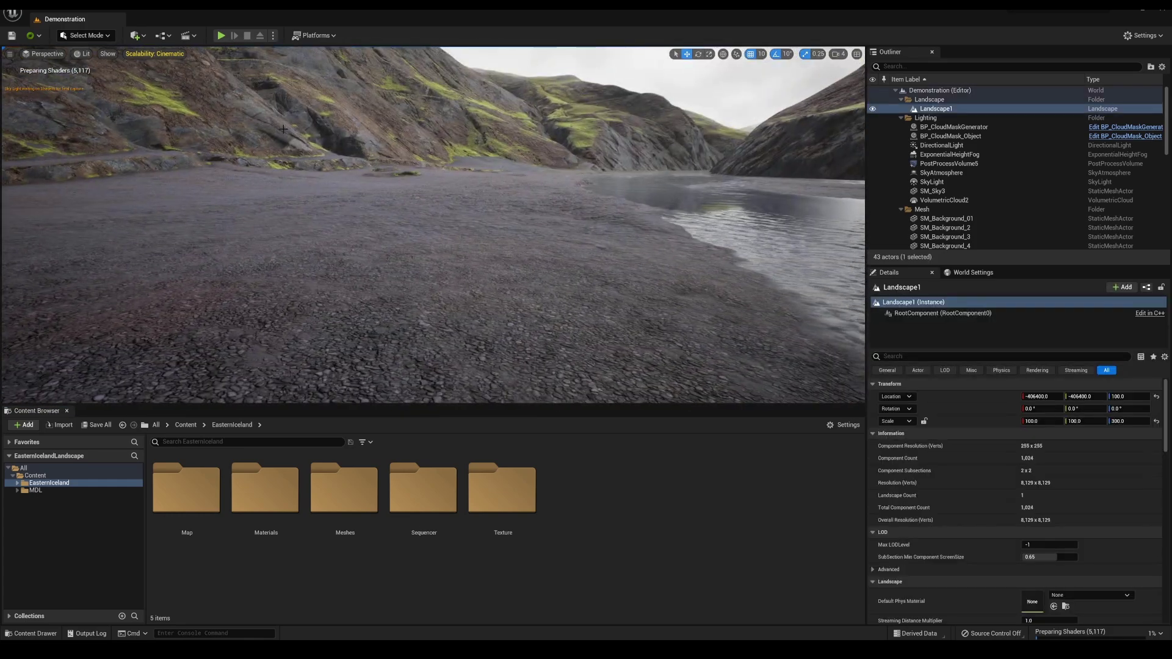
{"action": "left_click", "coordinate": [85, 36]}
{"action": "left_click", "coordinate": [106, 91]}
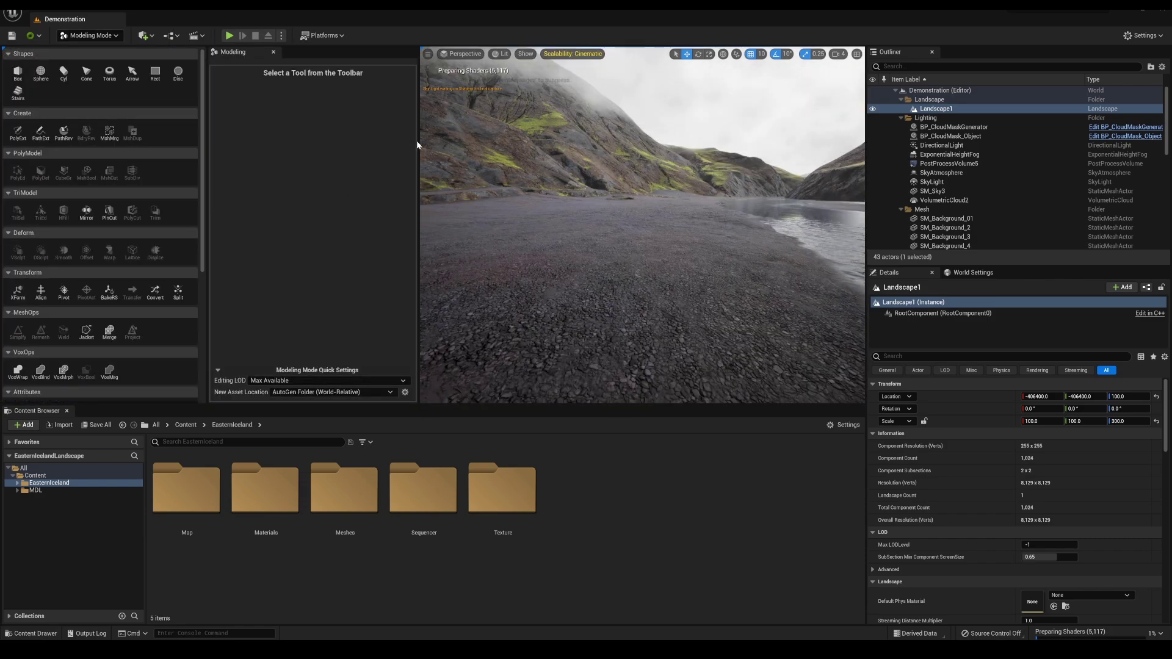
{"action": "left_click_drag", "start_coordinate": [417, 144], "coordinate": [328, 147]}
{"action": "right_click_drag", "start_coordinate": [574, 206], "coordinate": [635, 221]}
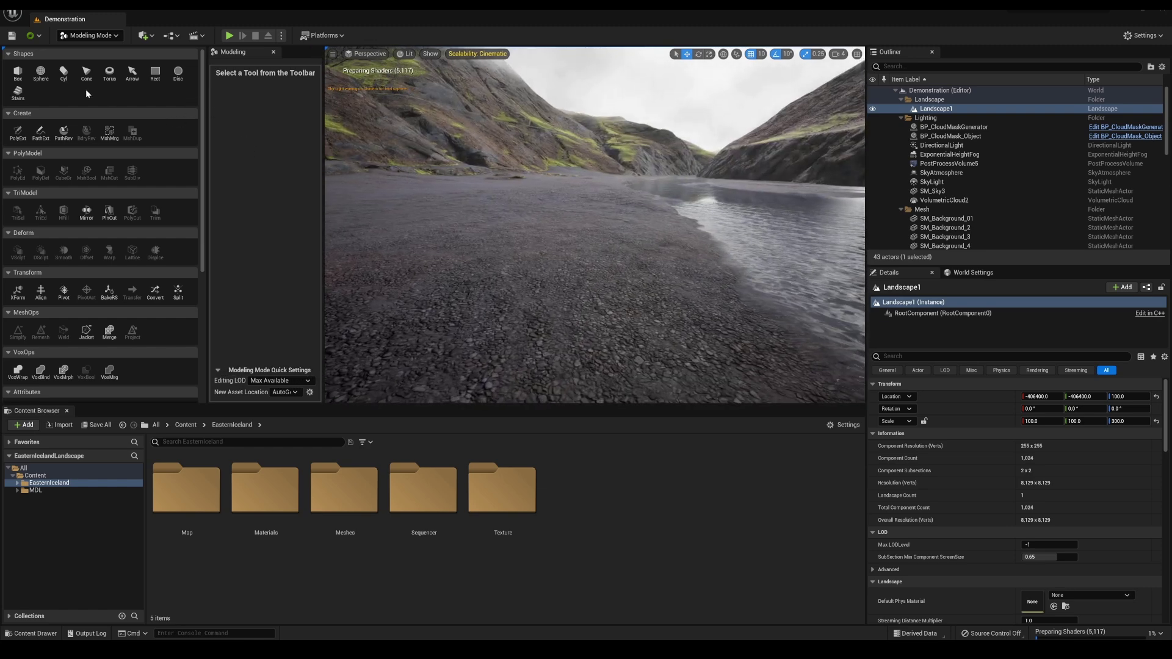
Create a rectangle mesh with a width and depth of 400 and place it on the gravel shore near the river
{"action": "left_click", "coordinate": [155, 72]}
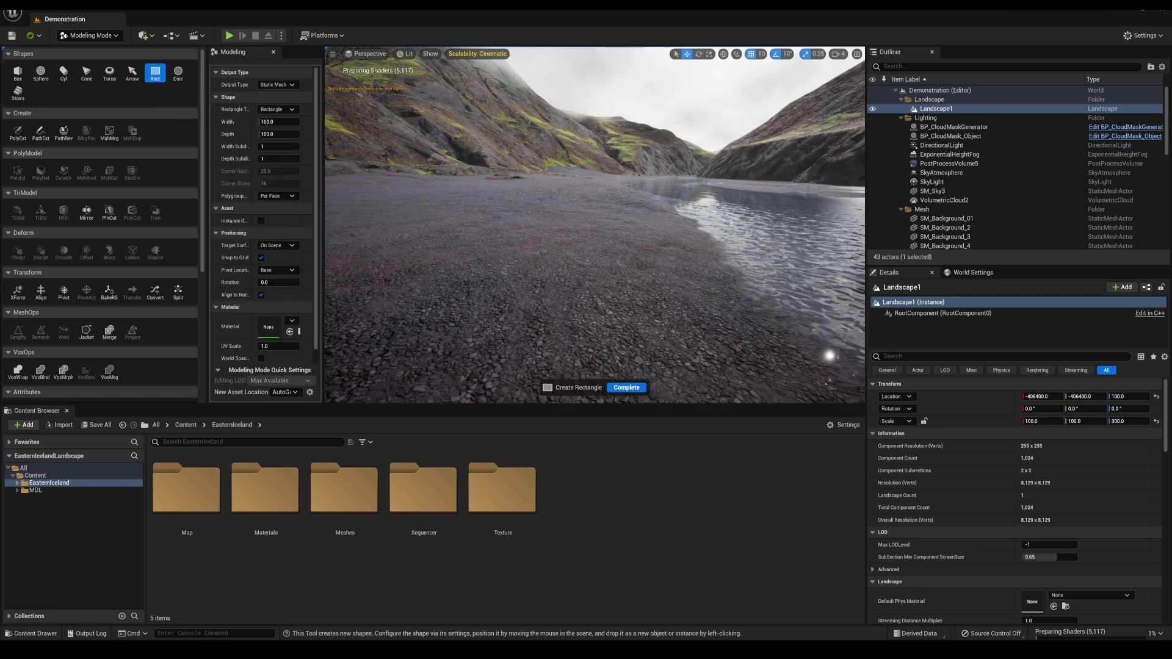
{"action": "left_click", "coordinate": [281, 122]}
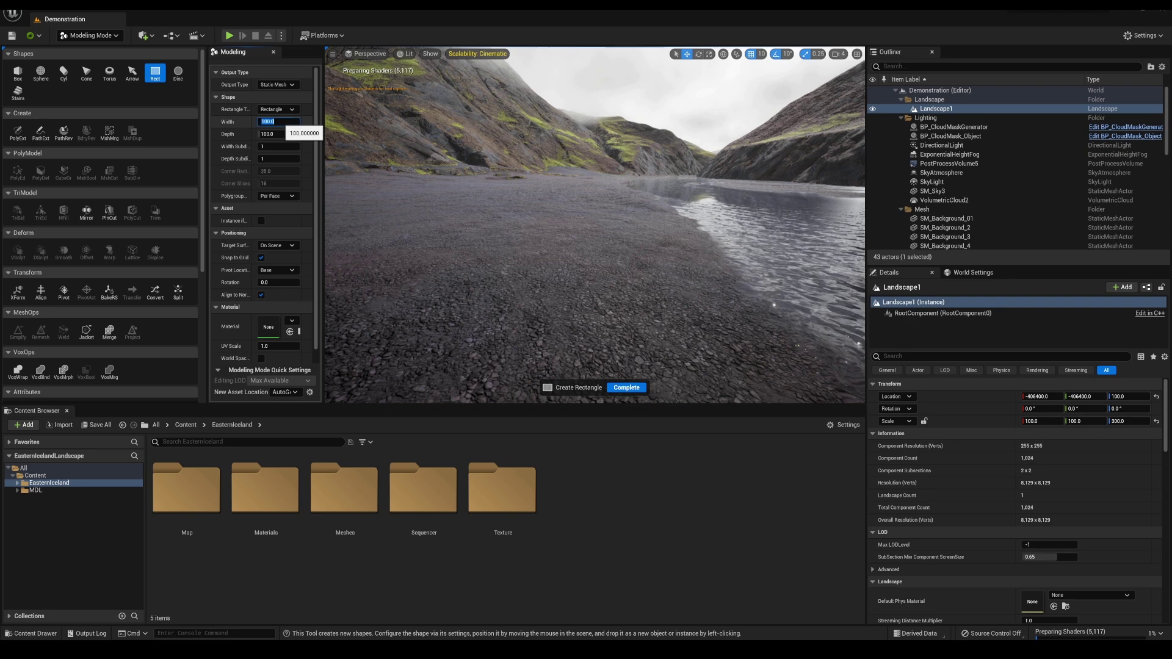
{"action": "type", "text": "400"}
{"action": "key", "text": "Tab"}
{"action": "type", "text": "400"}
{"action": "key", "text": "Tab"}
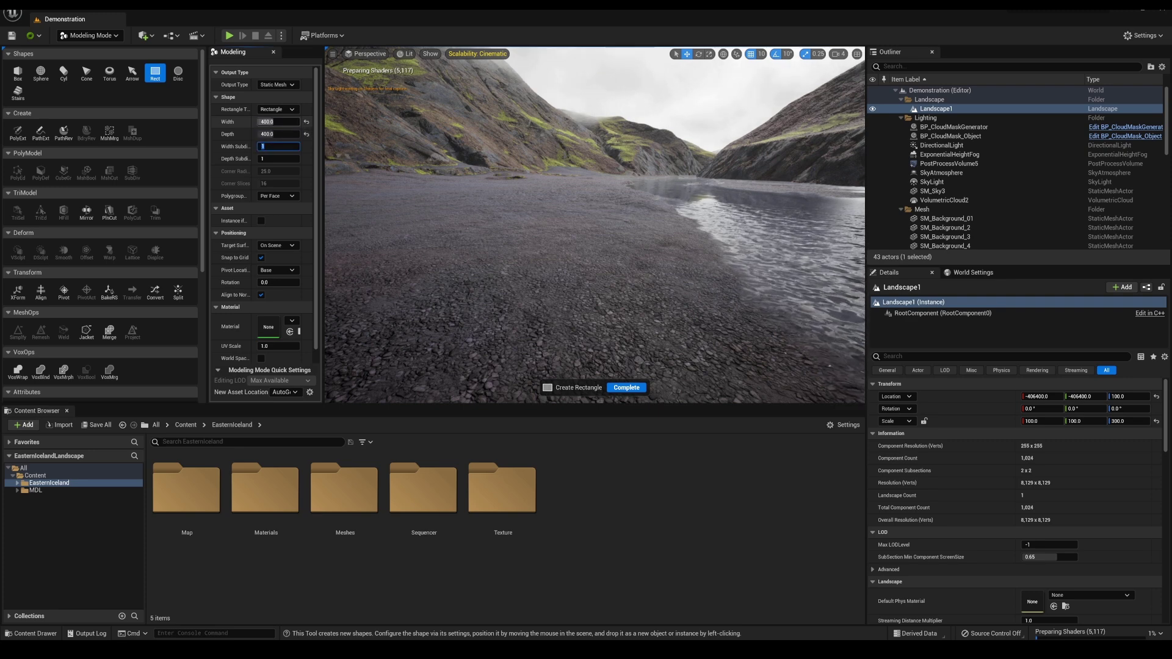
{"action": "left_click", "coordinate": [538, 270]}
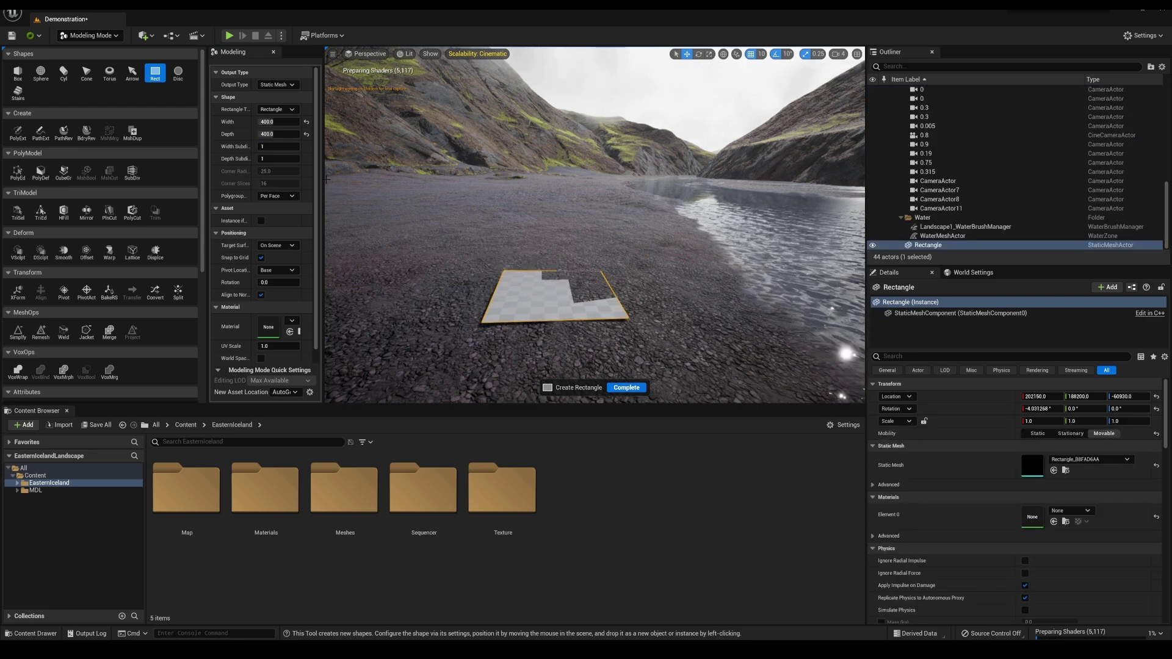
{"action": "key", "text": "Escape"}
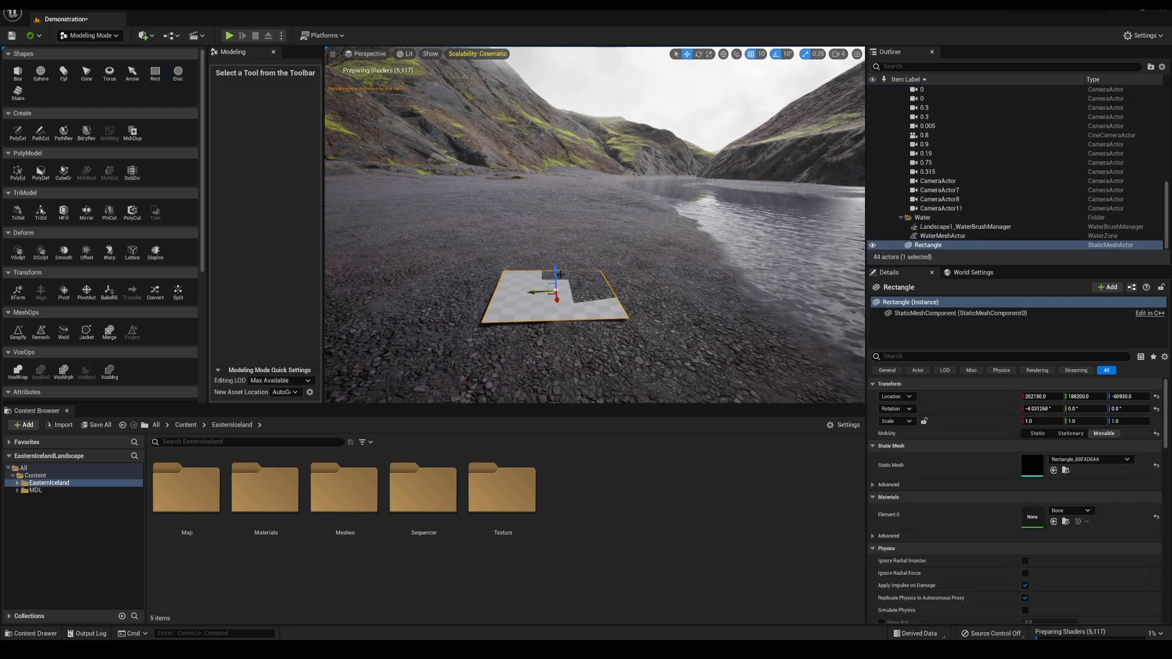
Turn off grid and rotation snapping and fit the rectangle to the ground, at Z about -60927 with rotations of about -2.2° and -1.1°
{"action": "left_click_drag", "start_coordinate": [556, 272], "coordinate": [557, 266]}
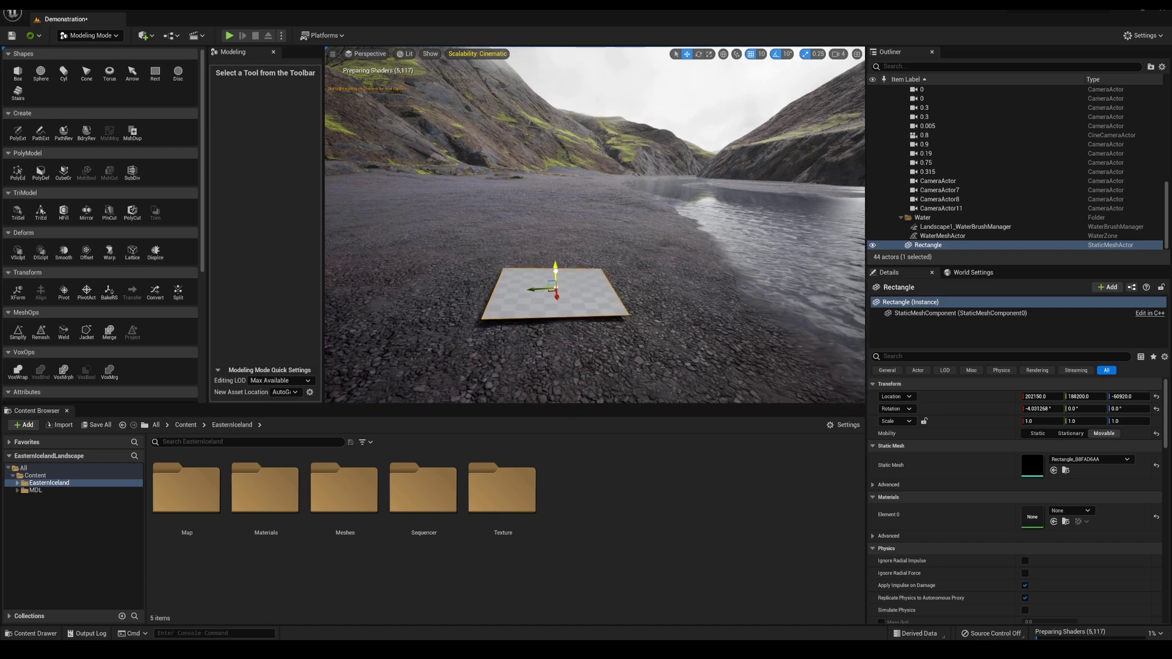
{"action": "right_click_drag", "start_coordinate": [557, 266], "coordinate": [739, 266]}
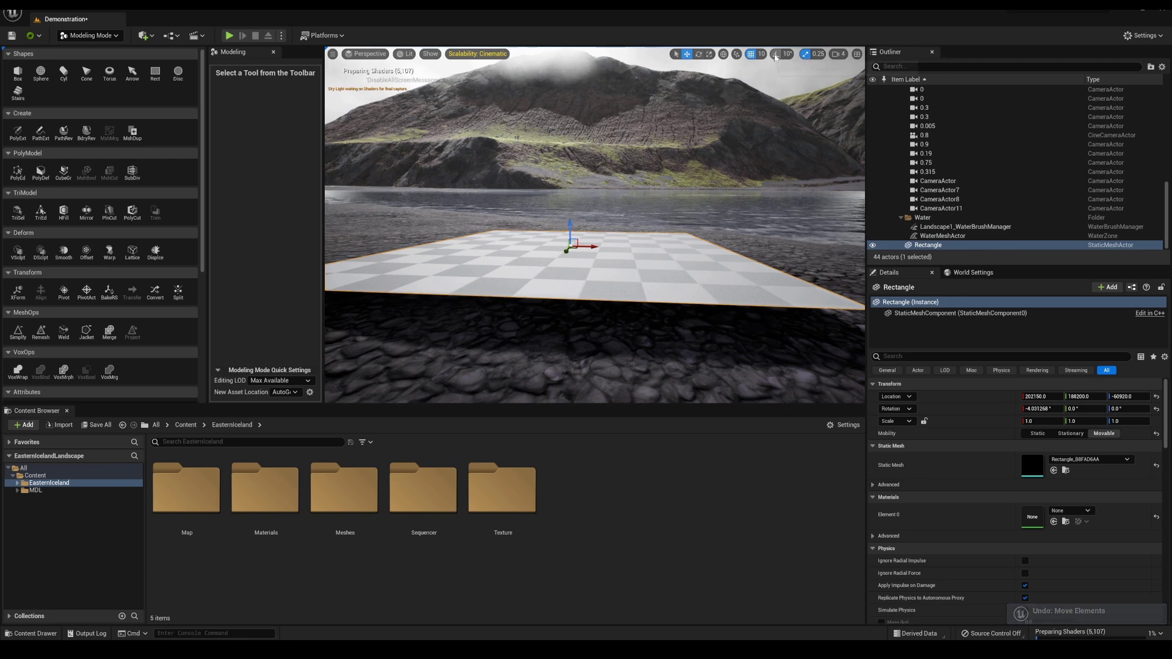
{"action": "left_click", "coordinate": [751, 54]}
{"action": "left_click_drag", "start_coordinate": [570, 231], "coordinate": [571, 244]}
{"action": "right_click_drag", "start_coordinate": [568, 251], "coordinate": [473, 275]}
{"action": "key", "text": "e"}
{"action": "left_click_drag", "start_coordinate": [568, 251], "coordinate": [520, 372]}
{"action": "key", "text": "w"}
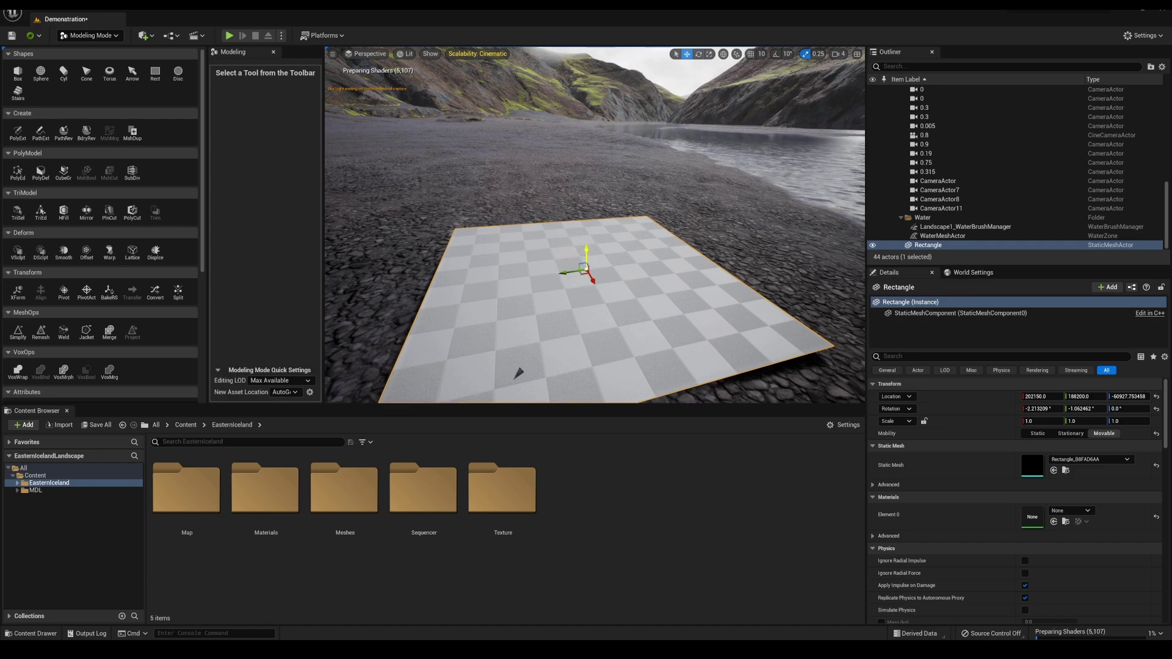
{"action": "right_click_drag", "start_coordinate": [627, 198], "coordinate": [551, 232]}
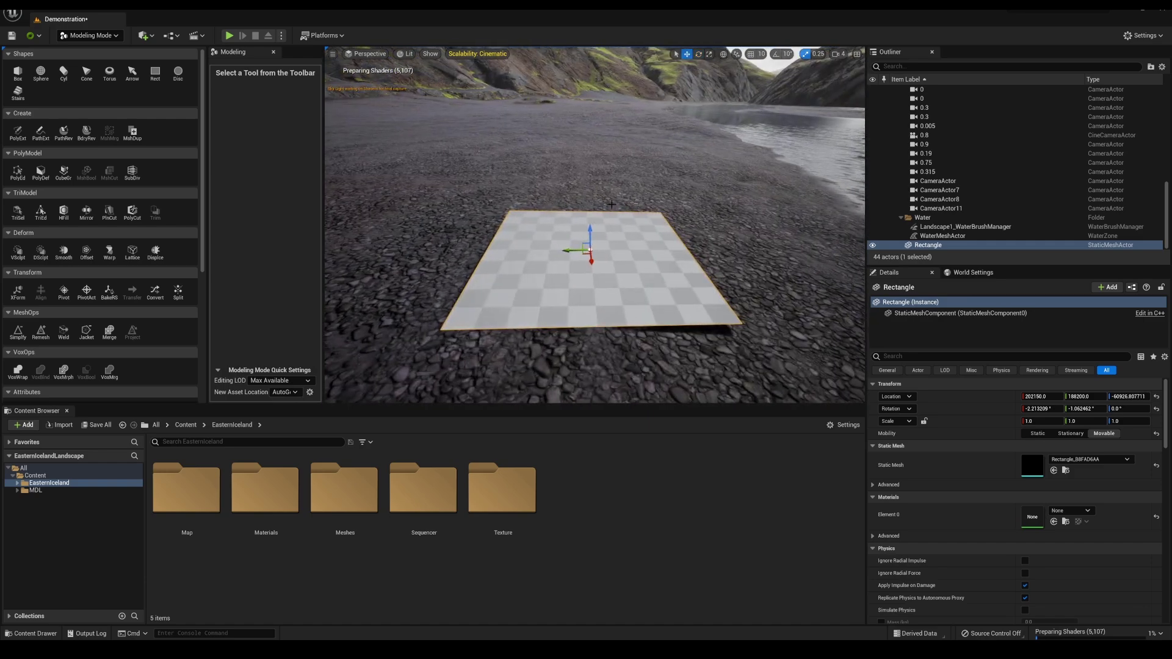
{"action": "mouse_move", "coordinate": [612, 202]}
{"action": "right_mouse_down"}
{"action": "mouse_move", "coordinate": [574, 213]}
{"action": "mouse_move", "coordinate": [601, 210]}
{"action": "right_mouse_up"}
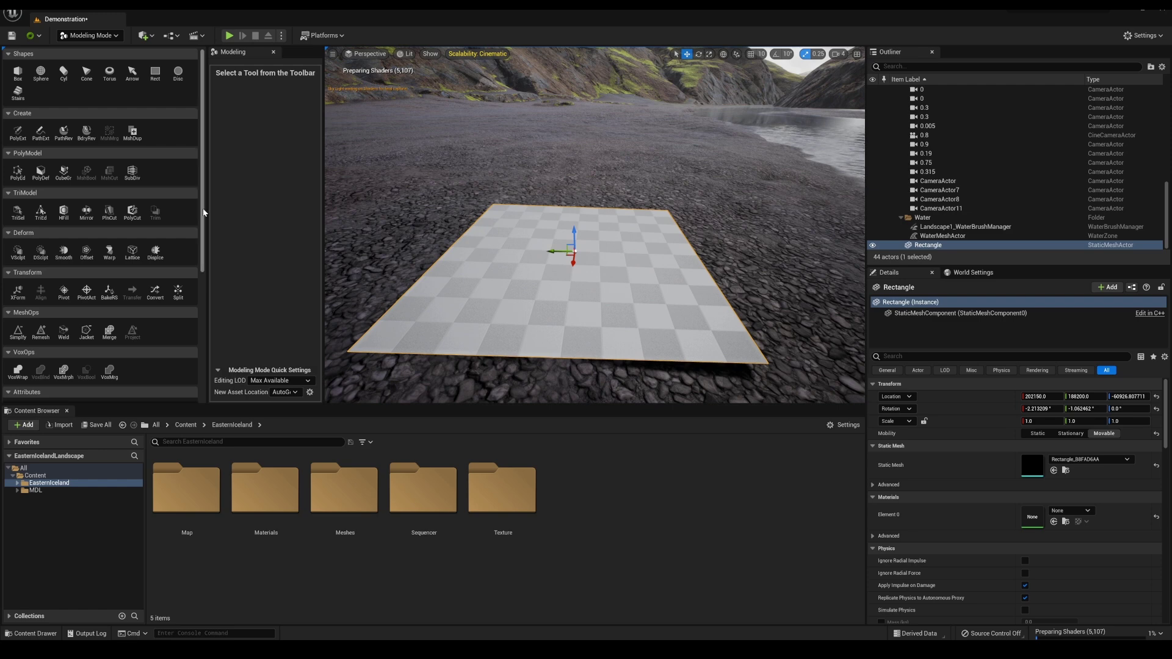
Remesh the rectangle with a target triangle count of 100000
{"action": "left_click_drag", "start_coordinate": [202, 213], "coordinate": [202, 222]}
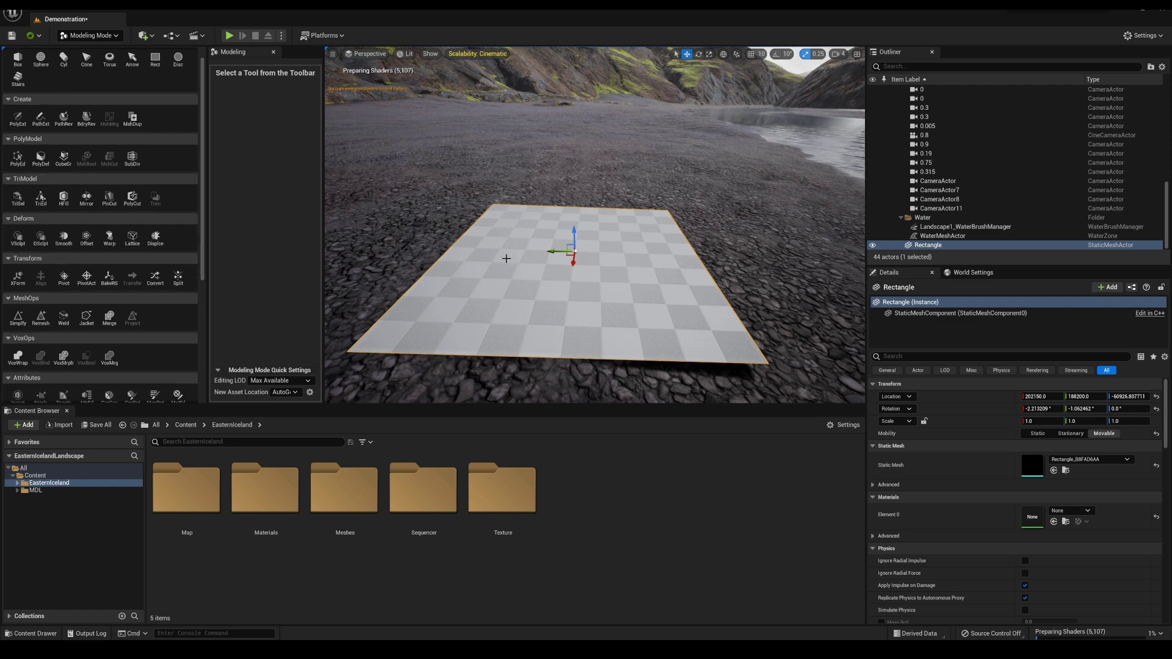
{"action": "left_click", "coordinate": [41, 317]}
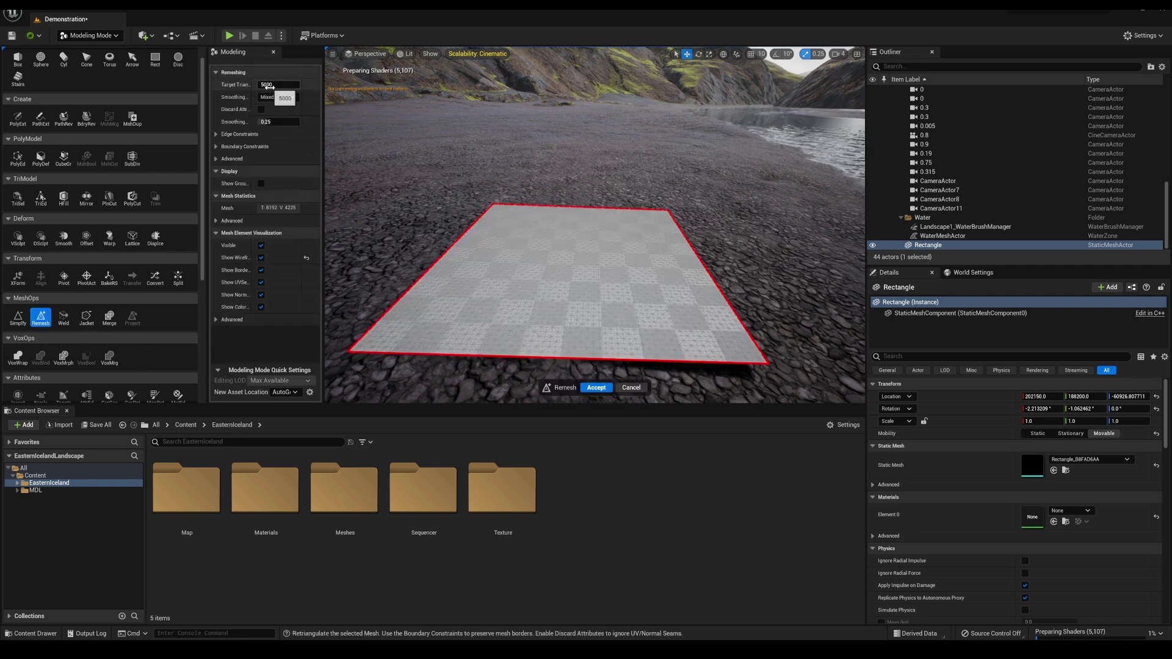
{"action": "left_click_drag", "start_coordinate": [323, 92], "coordinate": [375, 96]}
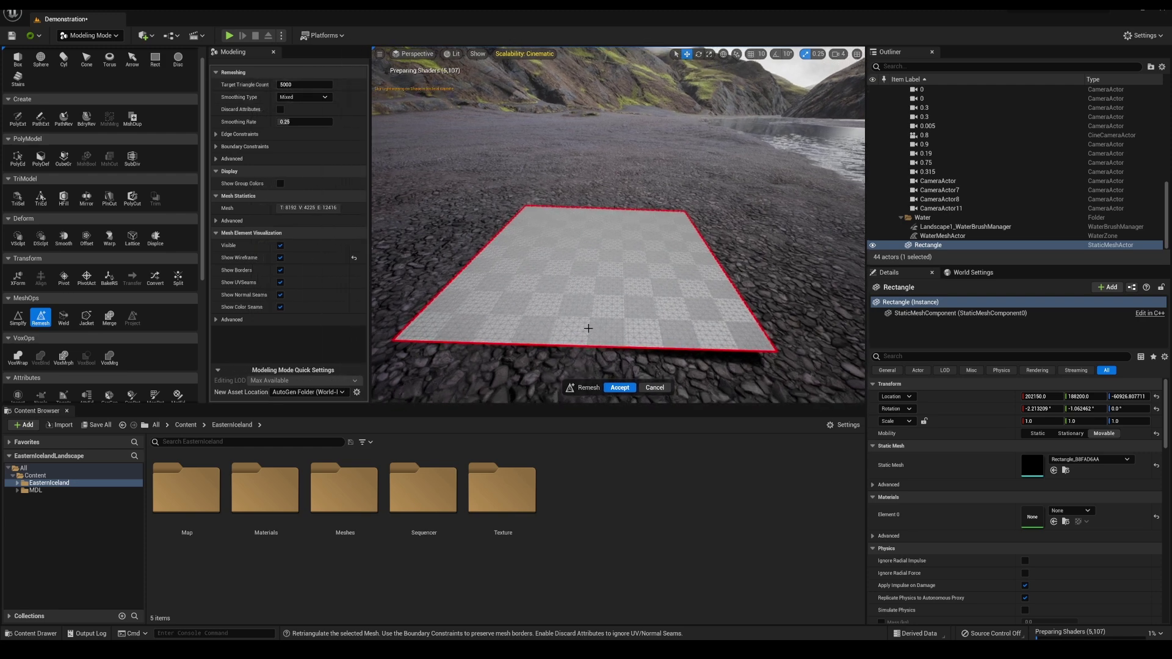
{"action": "left_click", "coordinate": [299, 85]}
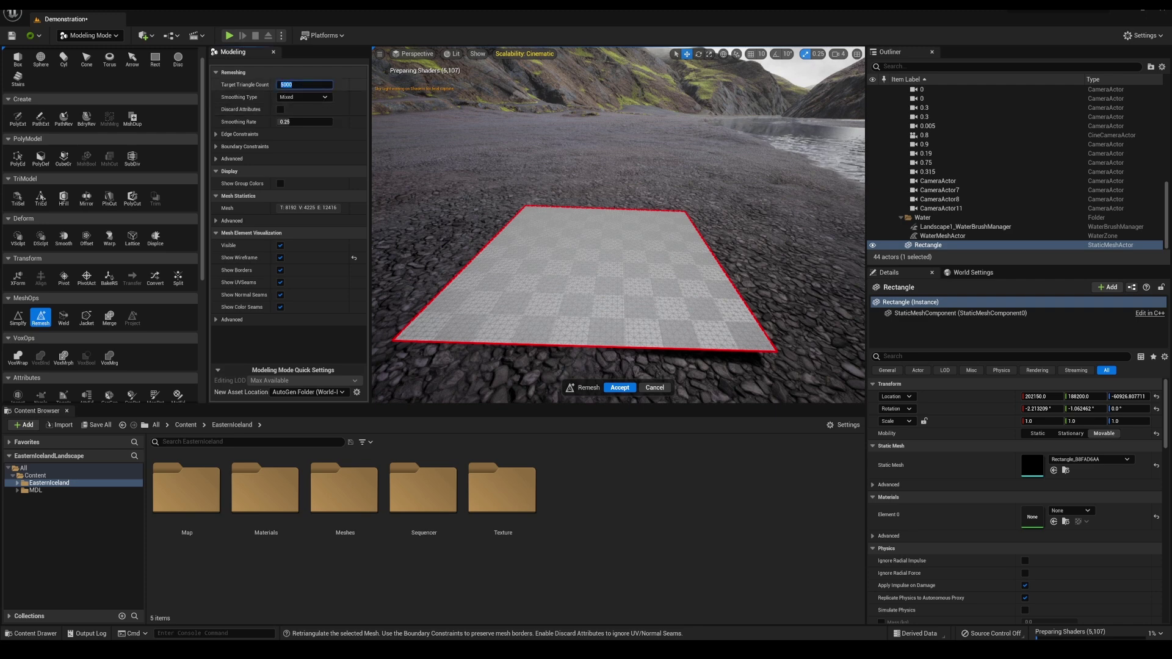
{"action": "type", "text": "10"}
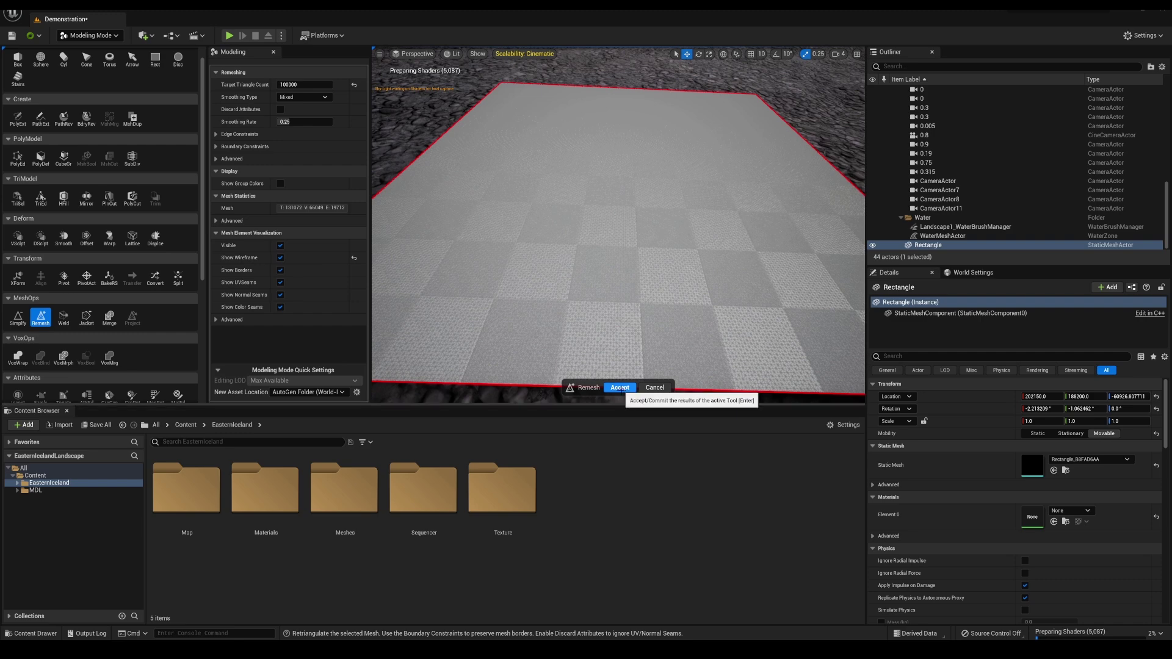
{"action": "left_click", "coordinate": [620, 391]}
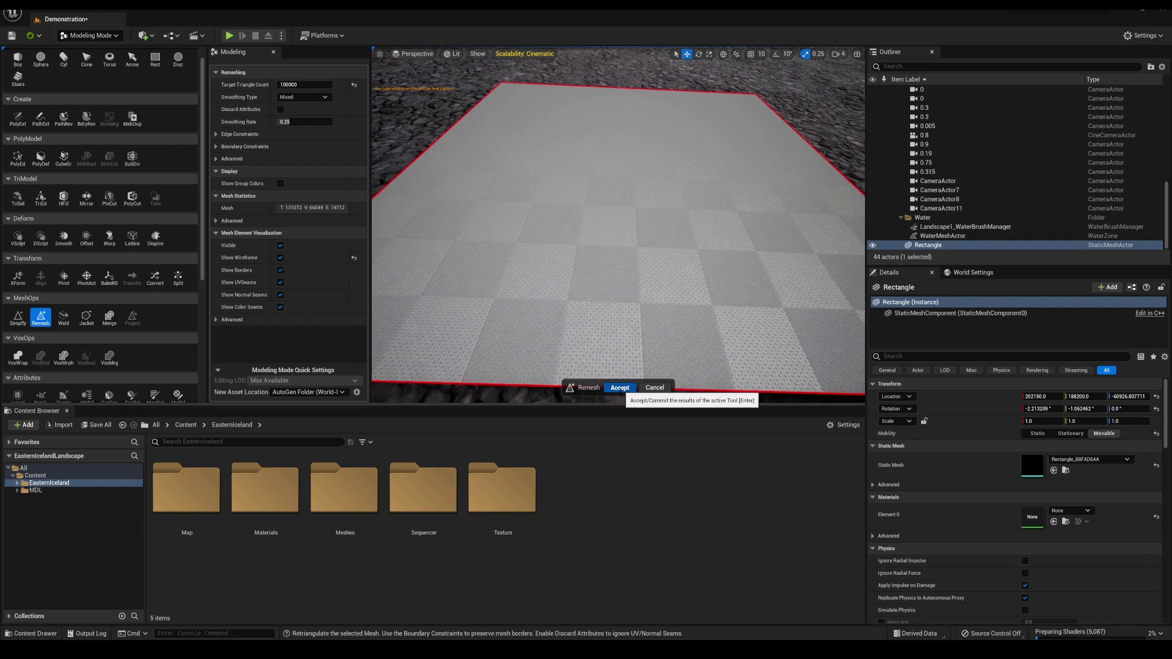
{"action": "left_click", "coordinate": [654, 387]}
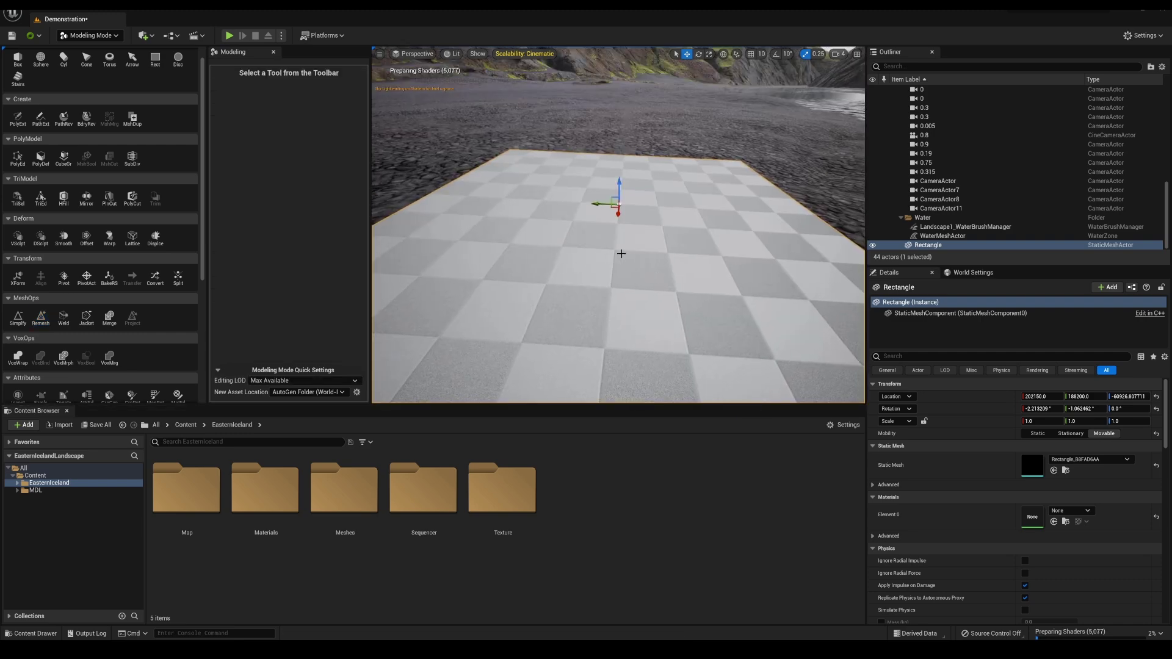
Create a folder named pebbles inside the EasternIceland content folder and open it
{"action": "right_click", "coordinate": [570, 512]}
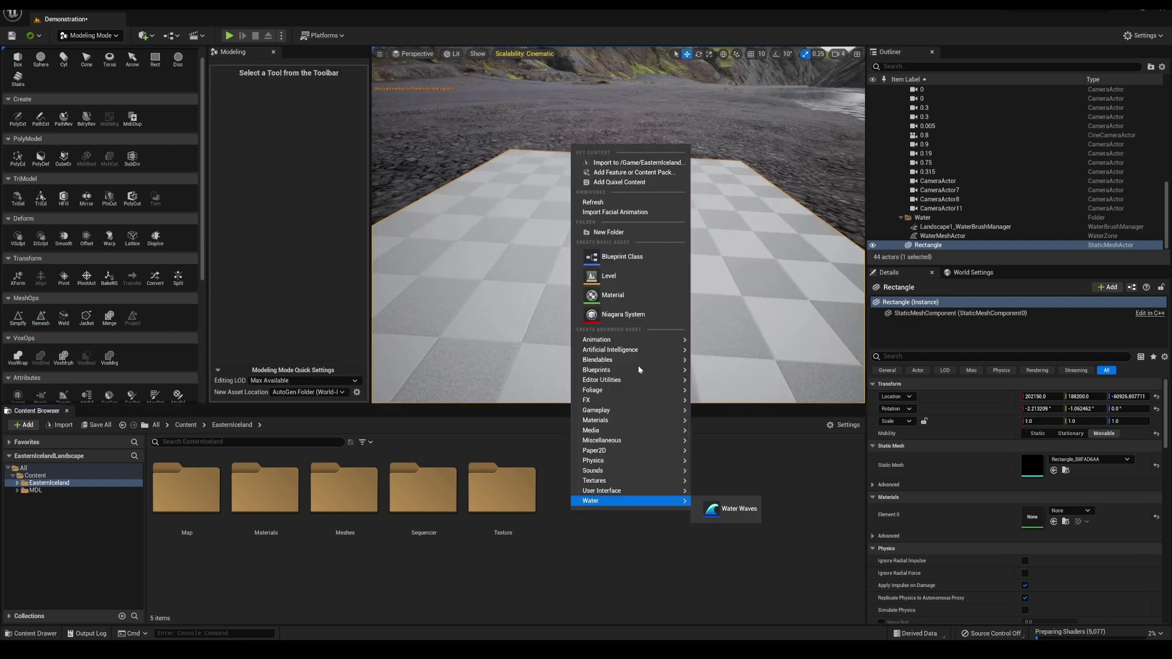
{"action": "left_click", "coordinate": [612, 231]}
{"action": "type", "text": "pebbles"}
{"action": "key", "text": "Return"}
{"action": "key", "text": "Return"}
Import the Albedo, AO, HeightMap, Normal, Roughness and Specular textures from the M_Pebbles_2Bsrwd_8K folder on disk into the pebbles folder
{"action": "mouse_move", "coordinate": [67, 639]}
{"action": "left_click", "coordinate": [92, 607]}
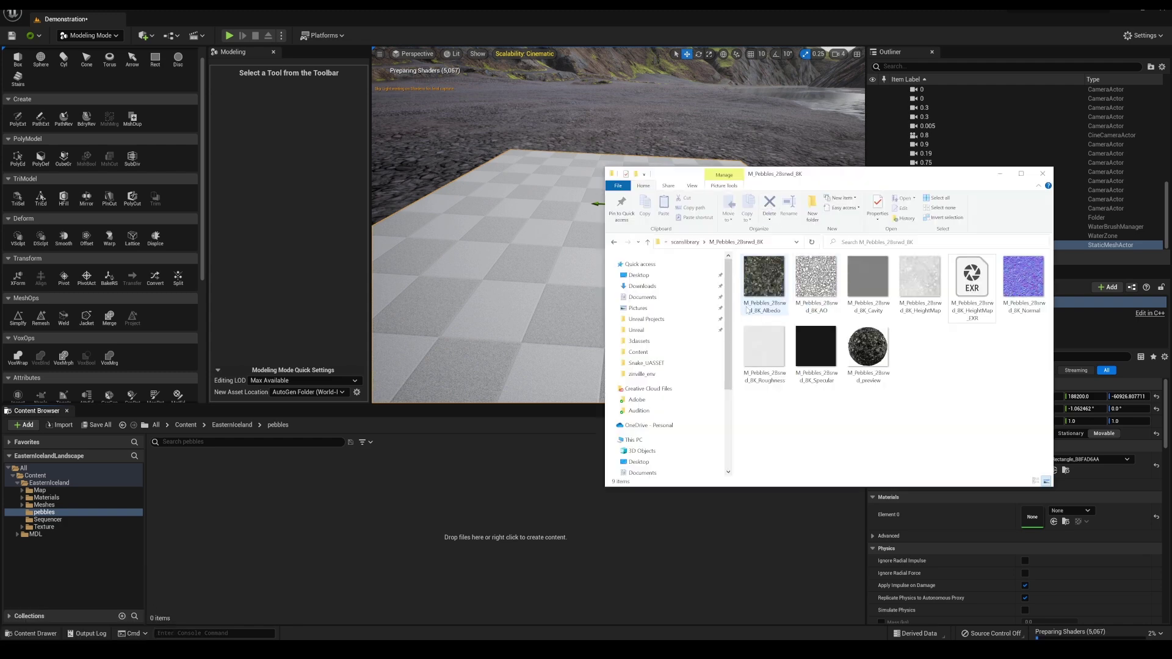
{"action": "left_click", "coordinate": [767, 293]}
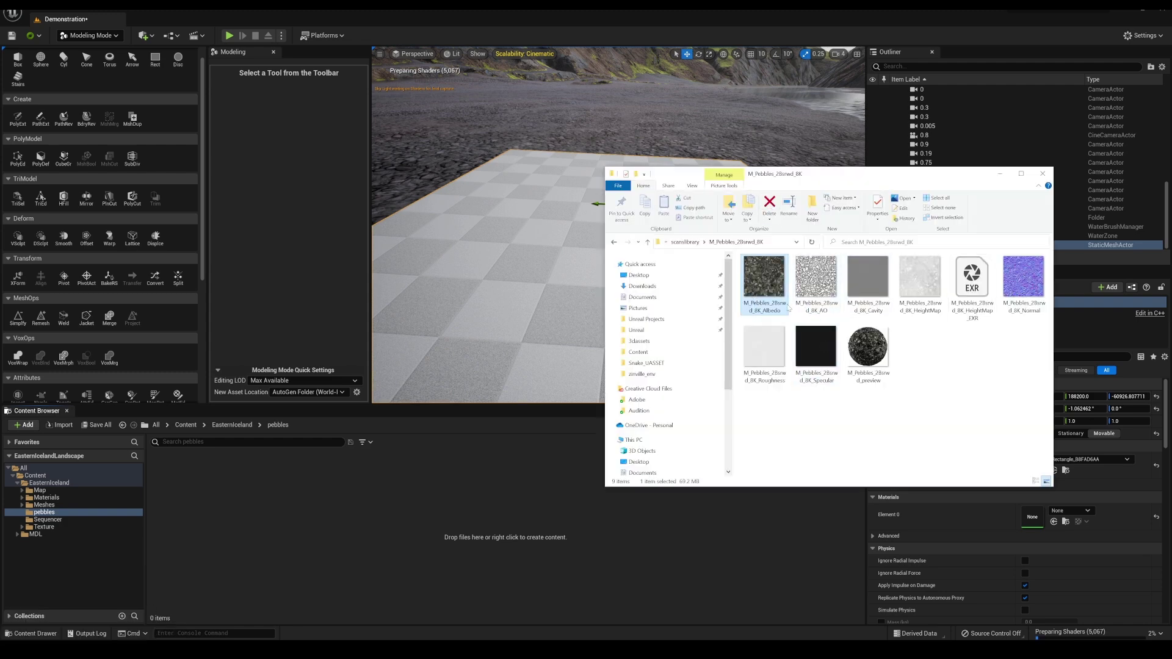
{"action": "left_click", "coordinate": [816, 280], "text": "ctrl"}
{"action": "left_click", "coordinate": [922, 287], "text": "ctrl"}
{"action": "left_click", "coordinate": [1023, 281], "text": "ctrl"}
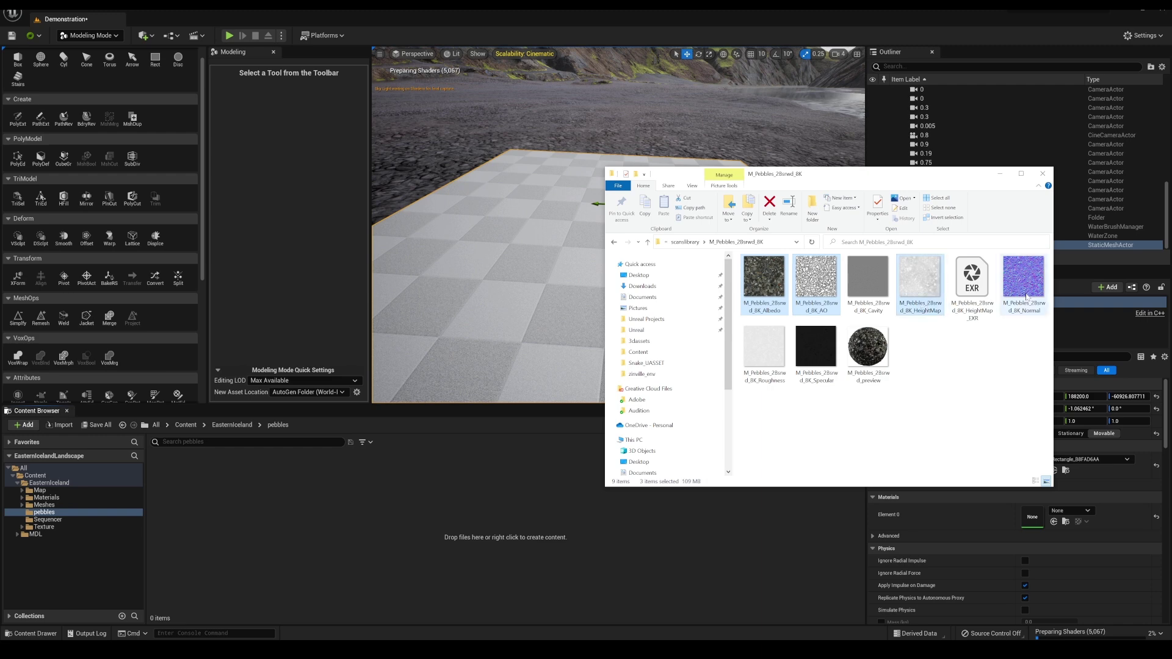
{"action": "left_click", "coordinate": [767, 365], "text": "ctrl"}
{"action": "left_click", "coordinate": [816, 351], "text": "ctrl"}
{"action": "left_click_drag", "start_coordinate": [816, 351], "coordinate": [240, 511]}
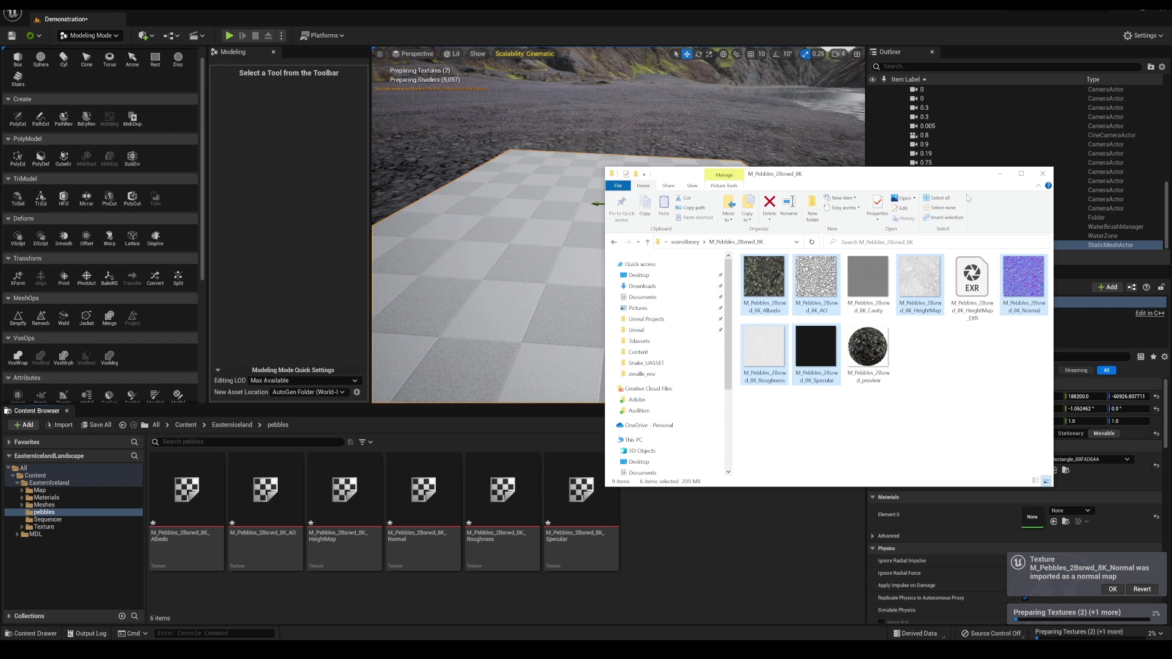
{"action": "left_click", "coordinate": [1001, 174]}
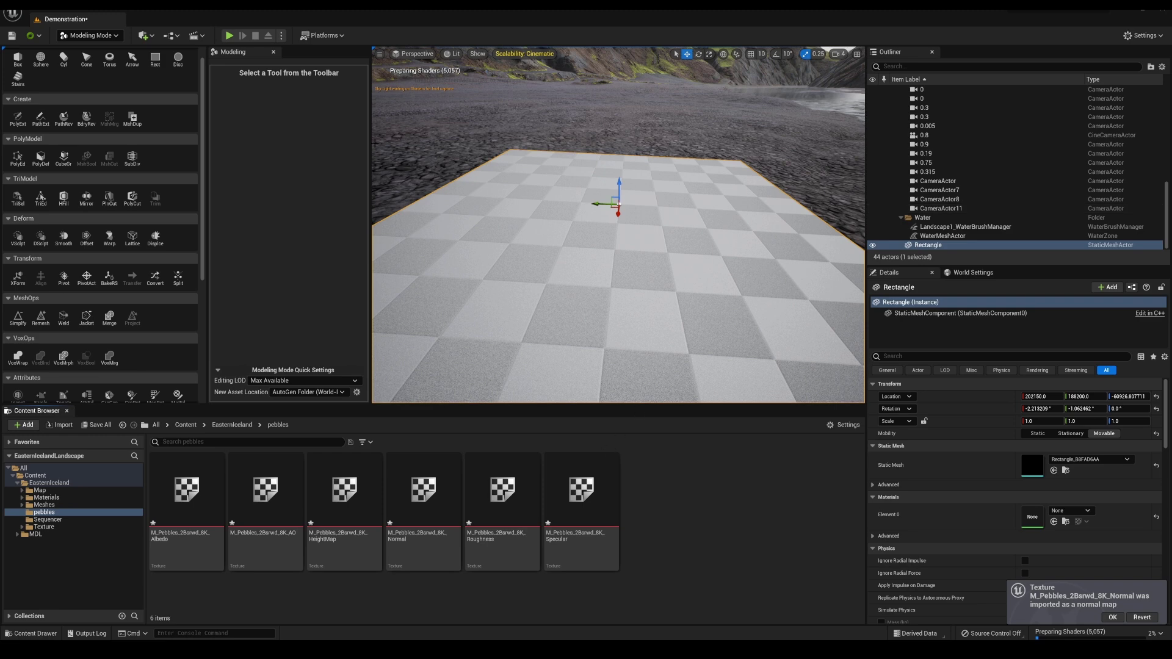
Create a material from the pebbles Albedo texture and open it in the material editor
{"action": "right_click_drag", "start_coordinate": [592, 336], "coordinate": [544, 325]}
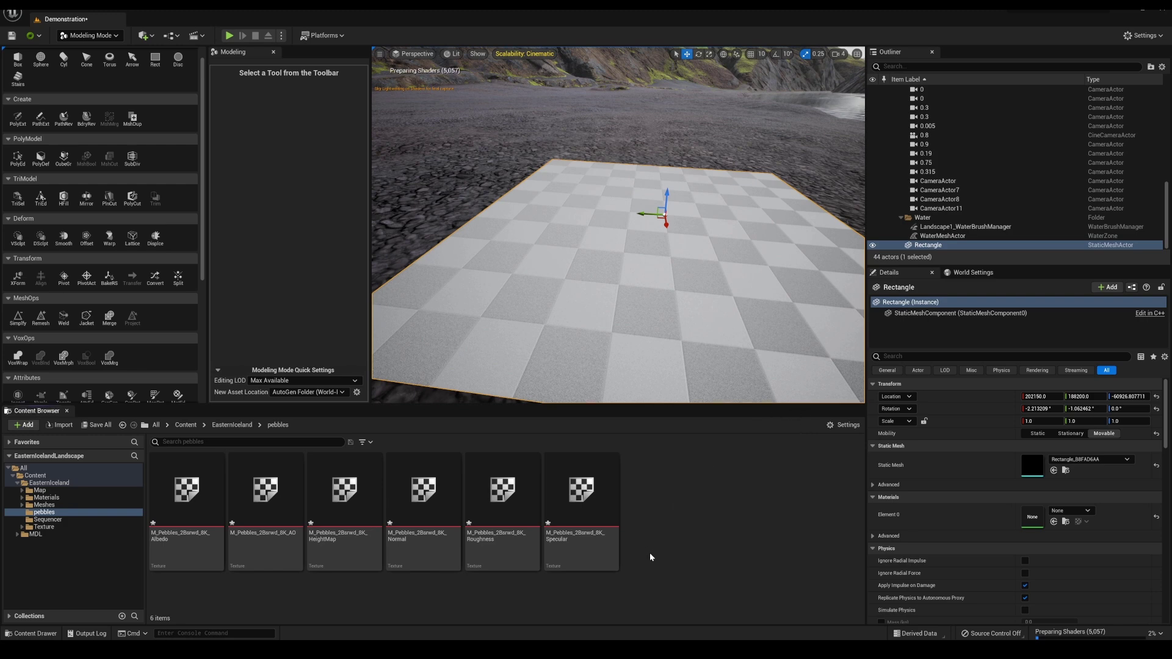
{"action": "right_click", "coordinate": [192, 538]}
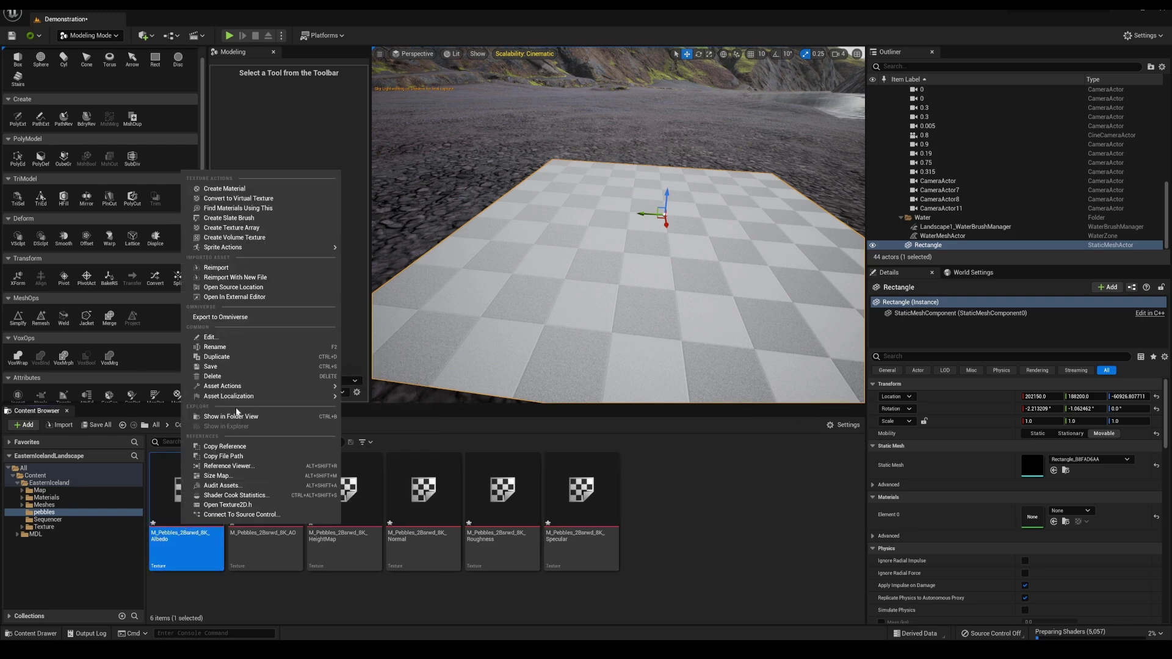
{"action": "left_click", "coordinate": [208, 189]}
{"action": "double_click", "coordinate": [290, 489]}
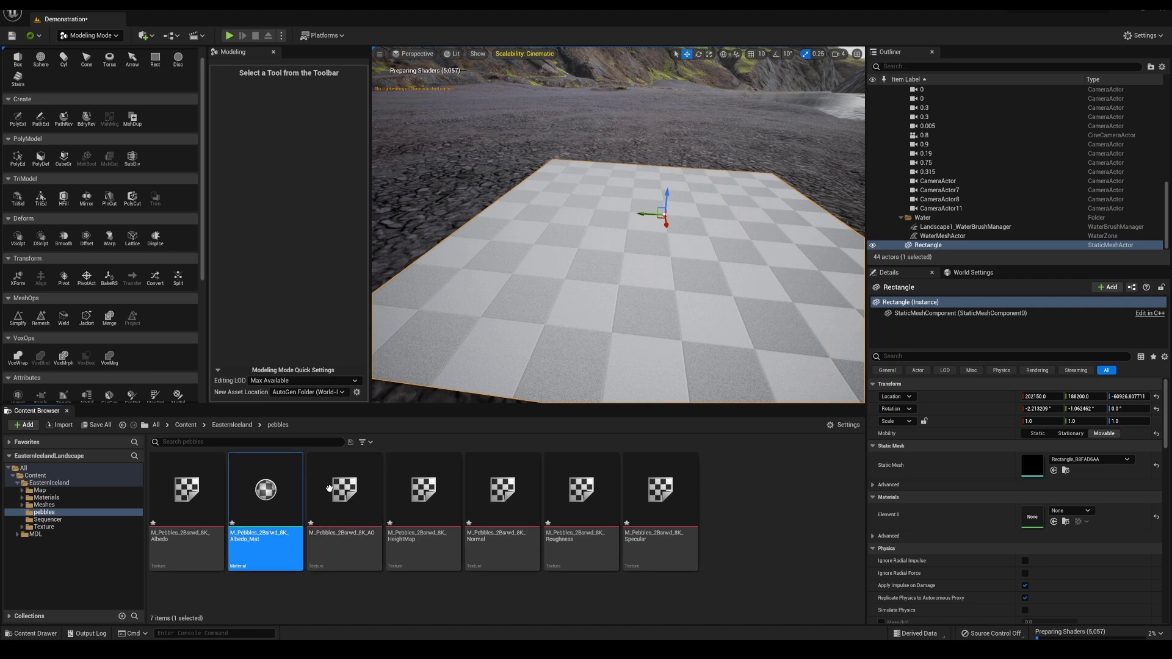
{"action": "left_click_drag", "start_coordinate": [756, 72], "coordinate": [735, 44]}
Add the AO and Normal textures to the material graph and connect them to Ambient Occlusion and Normal
{"action": "left_click", "coordinate": [344, 541]}
{"action": "left_click_drag", "start_coordinate": [370, 489], "coordinate": [648, 229]}
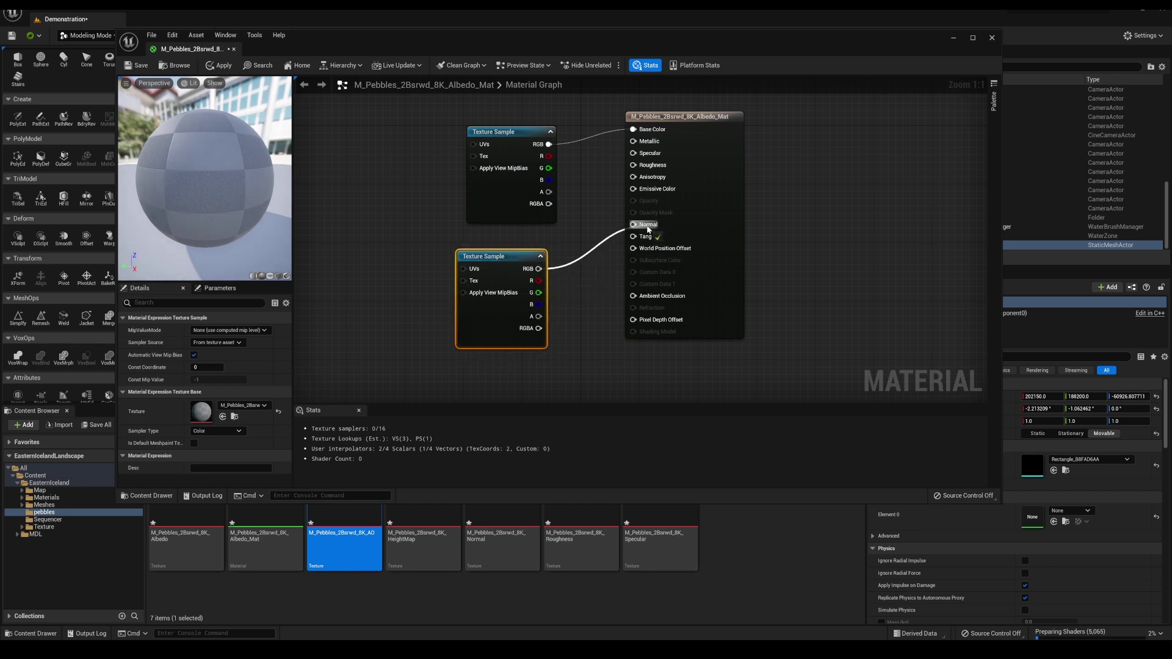
{"action": "left_click_drag", "start_coordinate": [492, 263], "coordinate": [397, 183]}
{"action": "left_click_drag", "start_coordinate": [423, 516], "coordinate": [375, 305]}
{"action": "left_click", "coordinate": [469, 529]}
{"action": "left_click_drag", "start_coordinate": [453, 319], "coordinate": [634, 224]}
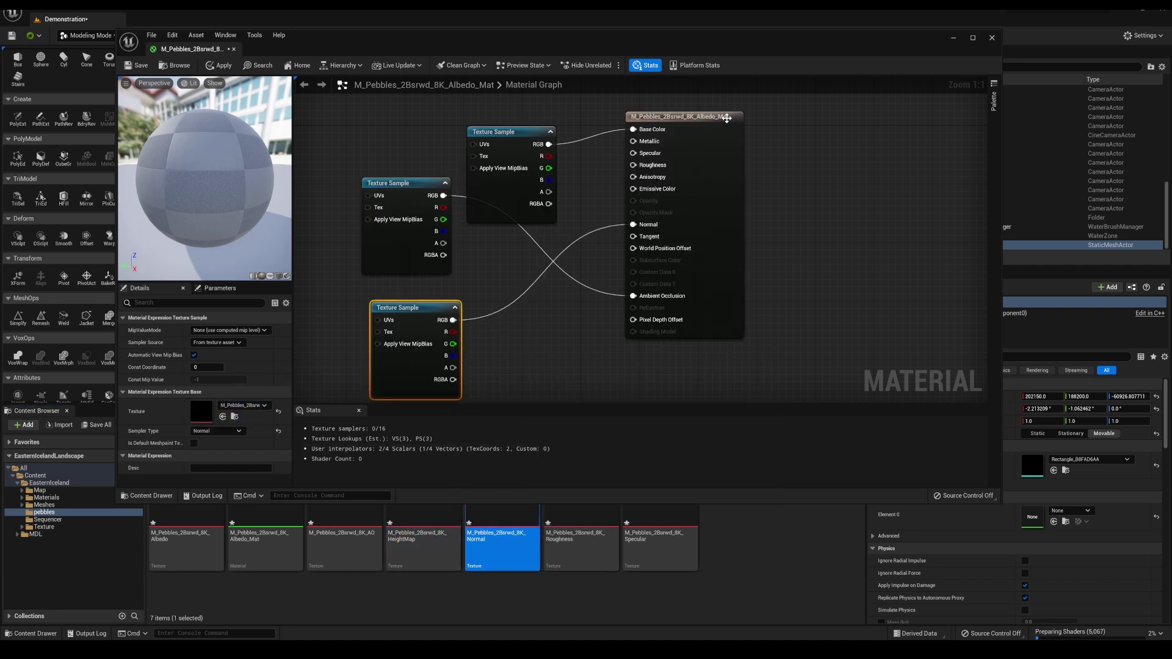
Add the Roughness and Specular textures to the graph and connect them to the material's Roughness and Specular inputs
{"action": "left_click_drag", "start_coordinate": [677, 116], "coordinate": [759, 108]}
{"action": "left_click_drag", "start_coordinate": [580, 537], "coordinate": [555, 343]}
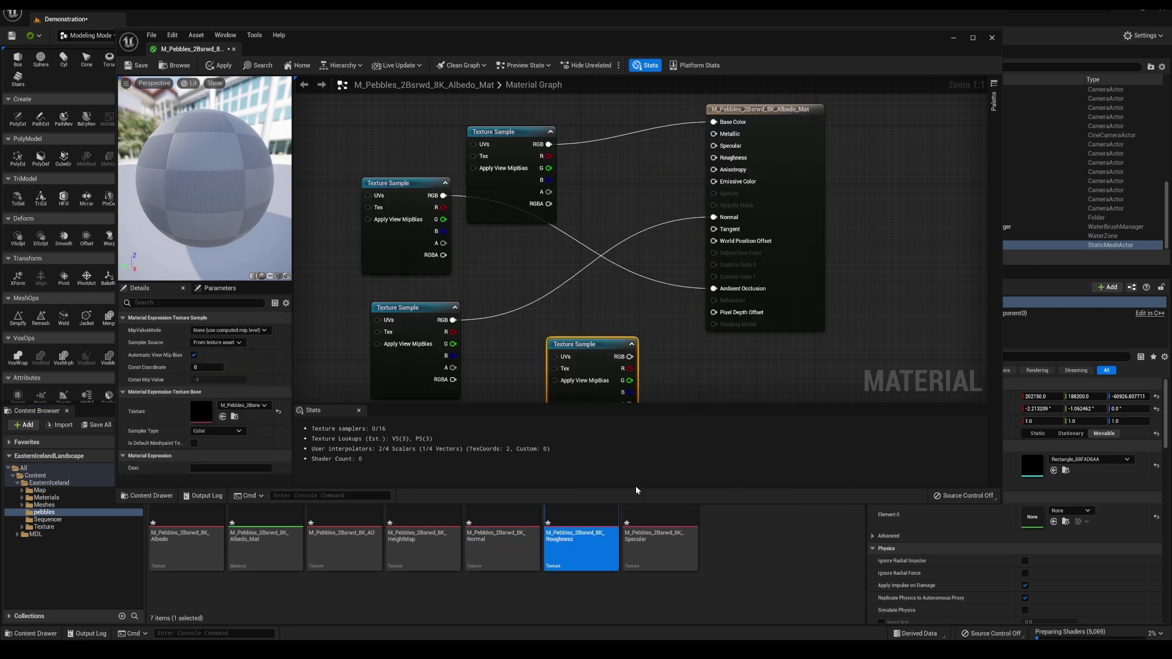
{"action": "left_click_drag", "start_coordinate": [629, 357], "coordinate": [708, 295]}
{"action": "left_click_drag", "start_coordinate": [742, 171], "coordinate": [715, 158]}
{"action": "left_click_drag", "start_coordinate": [608, 360], "coordinate": [567, 294]}
{"action": "left_click_drag", "start_coordinate": [640, 543], "coordinate": [647, 361]}
{"action": "left_click_drag", "start_coordinate": [726, 376], "coordinate": [730, 146]}
{"action": "left_click", "coordinate": [787, 110]}
Rearrange the texture sample nodes around the material node, save the material and minimize its editor
{"action": "scroll", "coordinate": [772, 280], "scroll_direction": "down", "scroll_amount": 2}
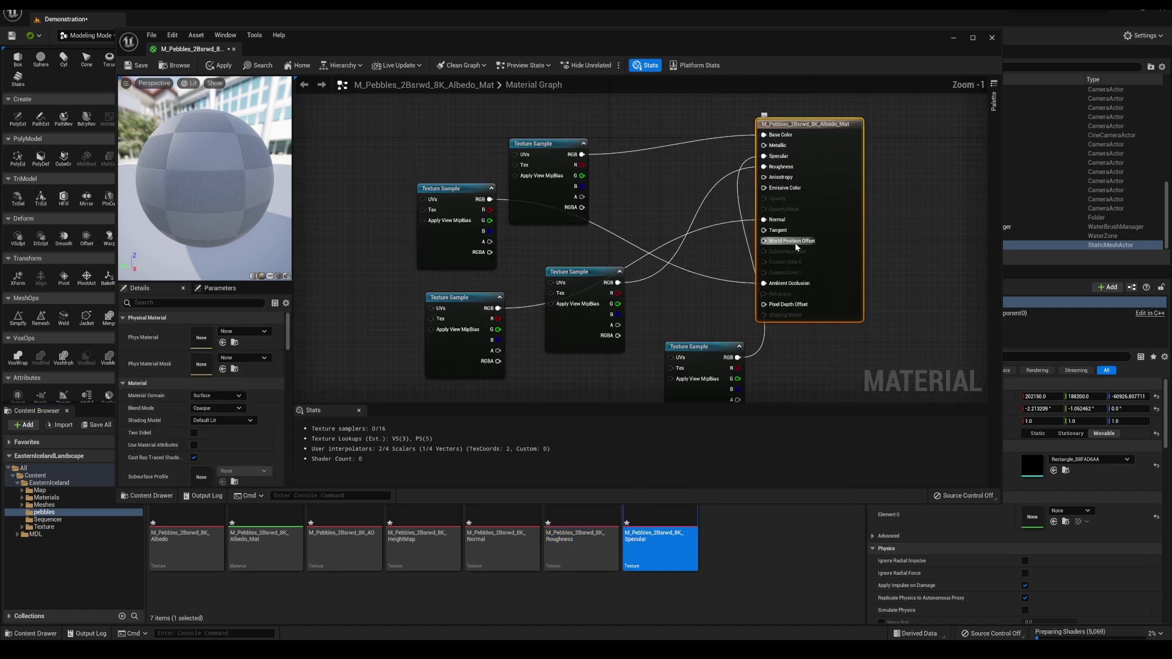
{"action": "left_click_drag", "start_coordinate": [600, 293], "coordinate": [799, 326]}
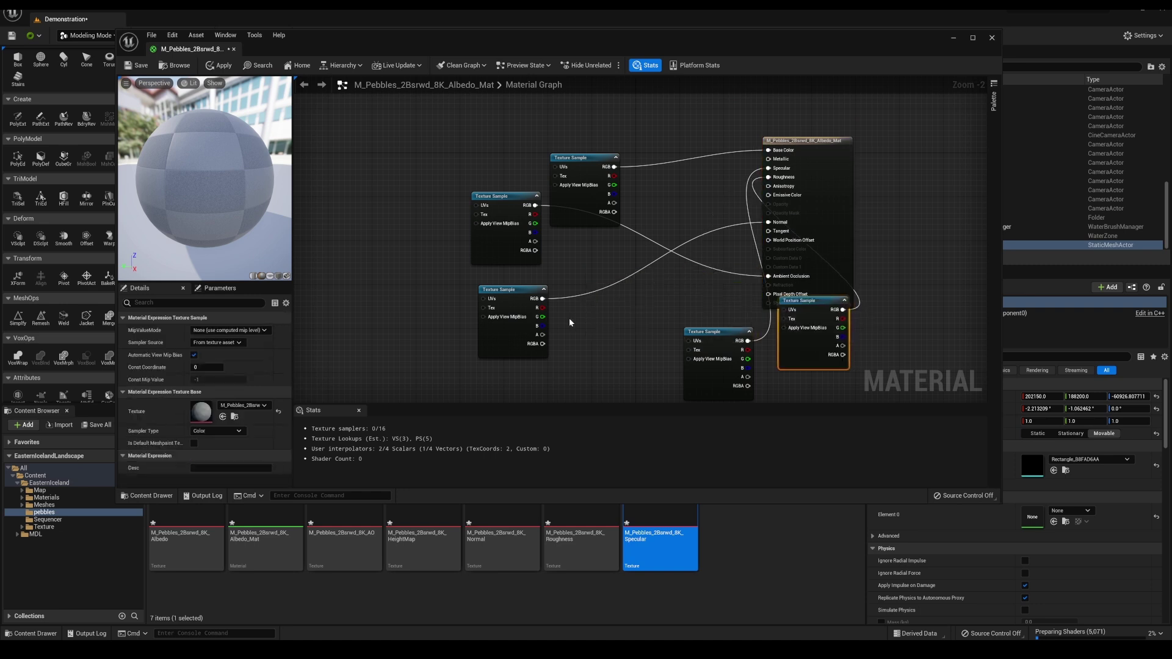
{"action": "left_click_drag", "start_coordinate": [507, 317], "coordinate": [819, 179]}
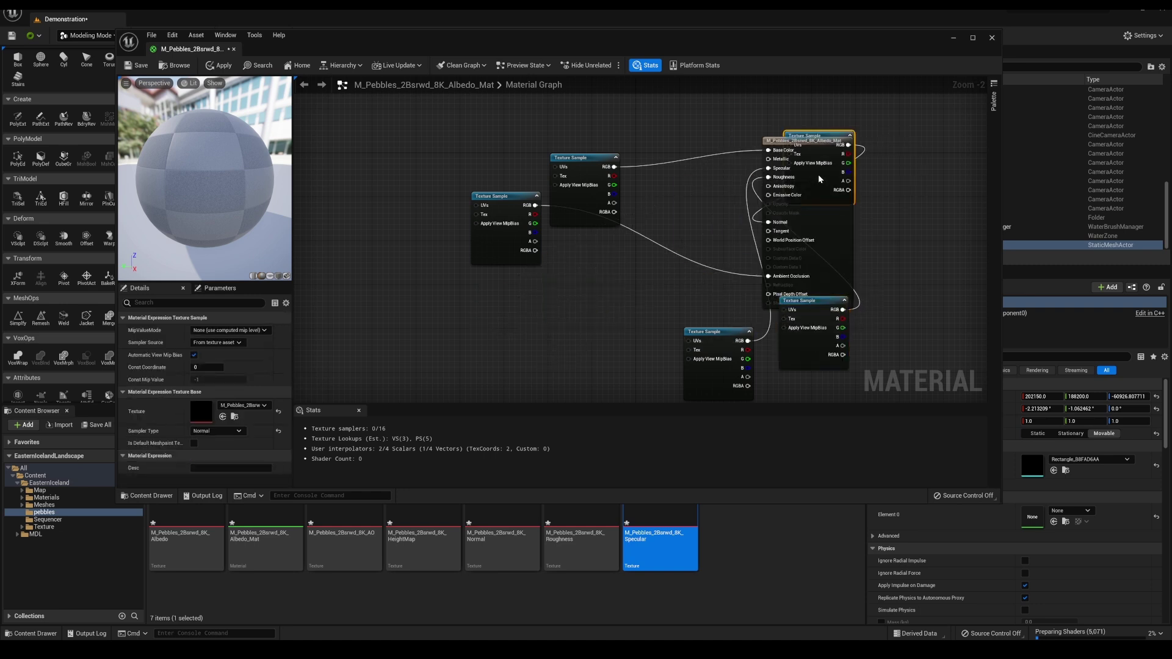
{"action": "left_click_drag", "start_coordinate": [522, 246], "coordinate": [862, 202]}
{"action": "left_click_drag", "start_coordinate": [819, 133], "coordinate": [676, 204]}
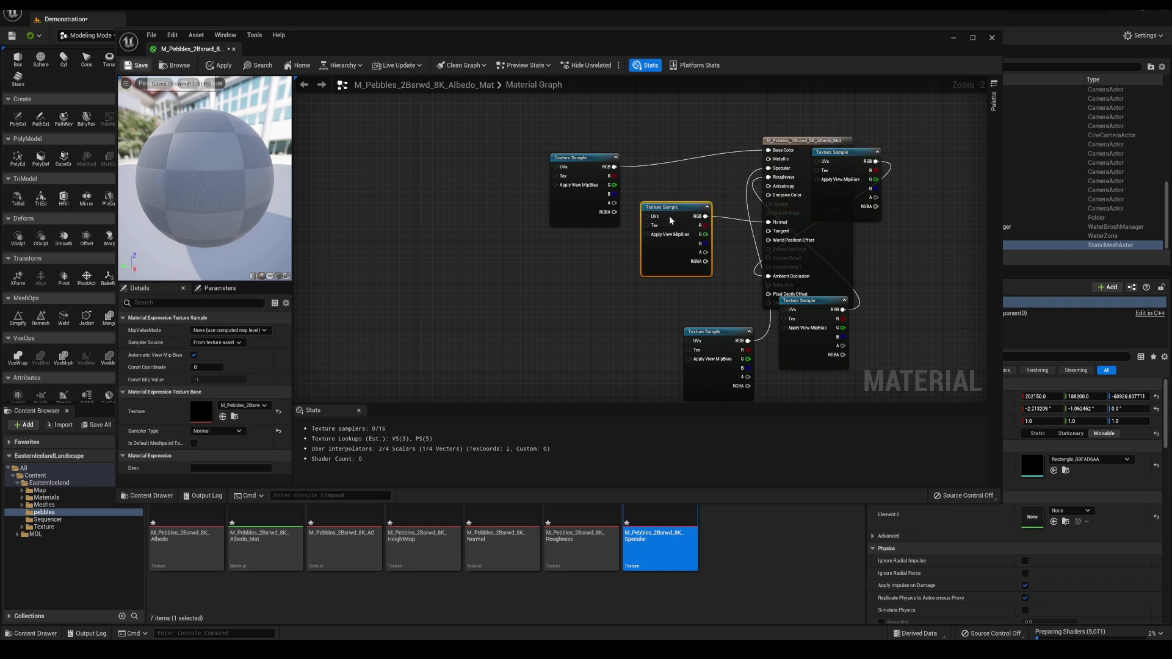
{"action": "key", "text": "ctrl+s"}
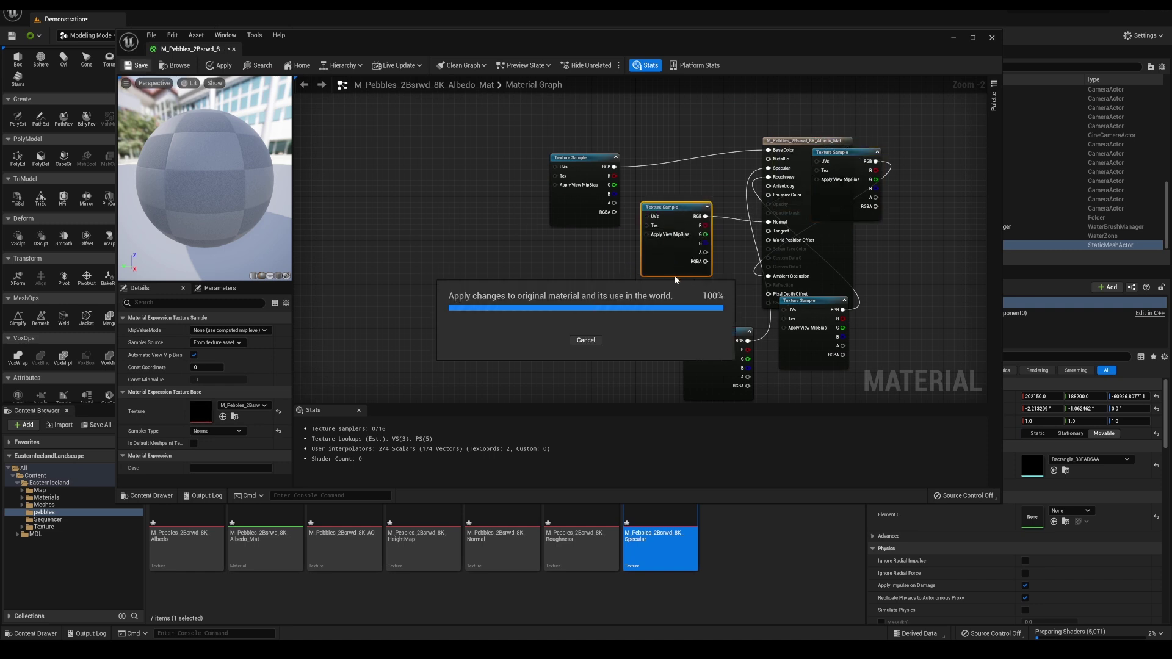
{"action": "left_click", "coordinate": [954, 39]}
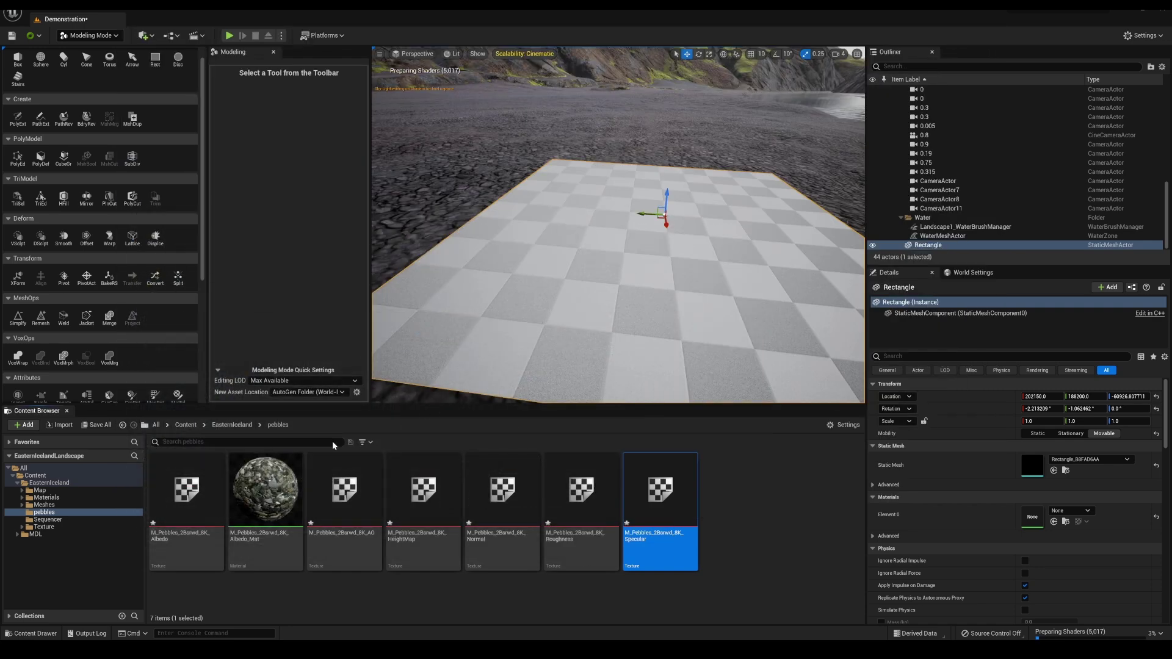
Assign the M_Pebbles_2Bsrwd_8K_Albedo_Mat material to the rectangle mesh's Element 0
{"action": "left_click", "coordinate": [298, 488]}
{"action": "left_click_drag", "start_coordinate": [307, 484], "coordinate": [1032, 517]}
{"action": "right_click_drag", "start_coordinate": [698, 296], "coordinate": [842, 244]}
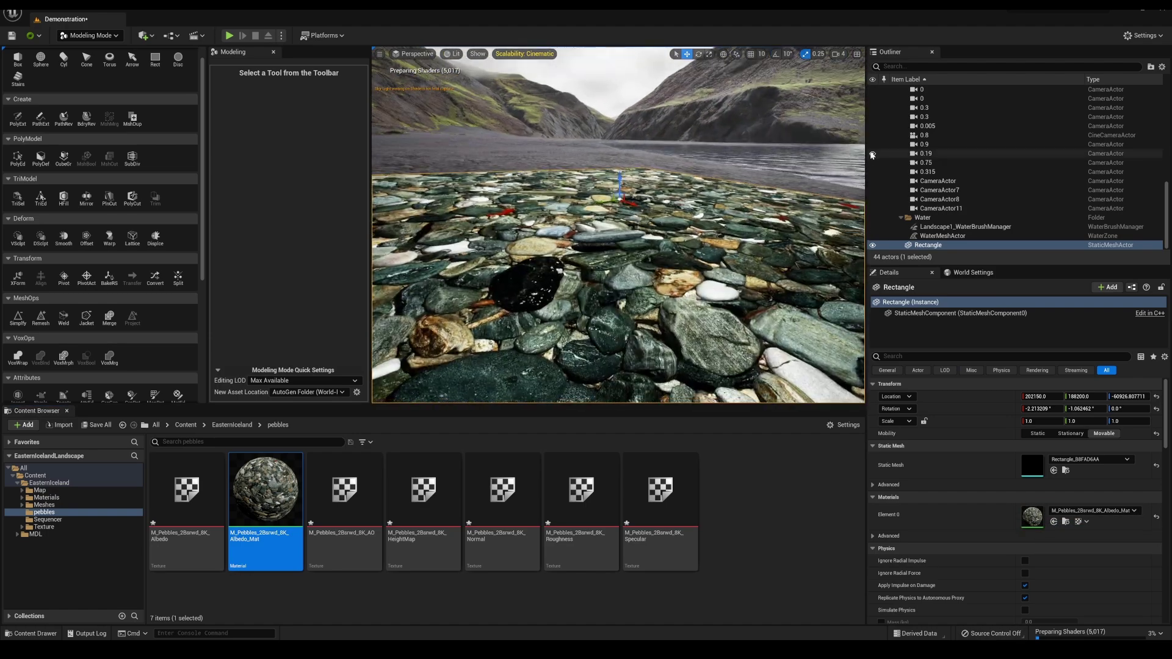
Enlarge the viewport by narrowing the areas on both sides and set the overall scalability quality to Epic
{"action": "left_click_drag", "start_coordinate": [865, 150], "coordinate": [975, 151]}
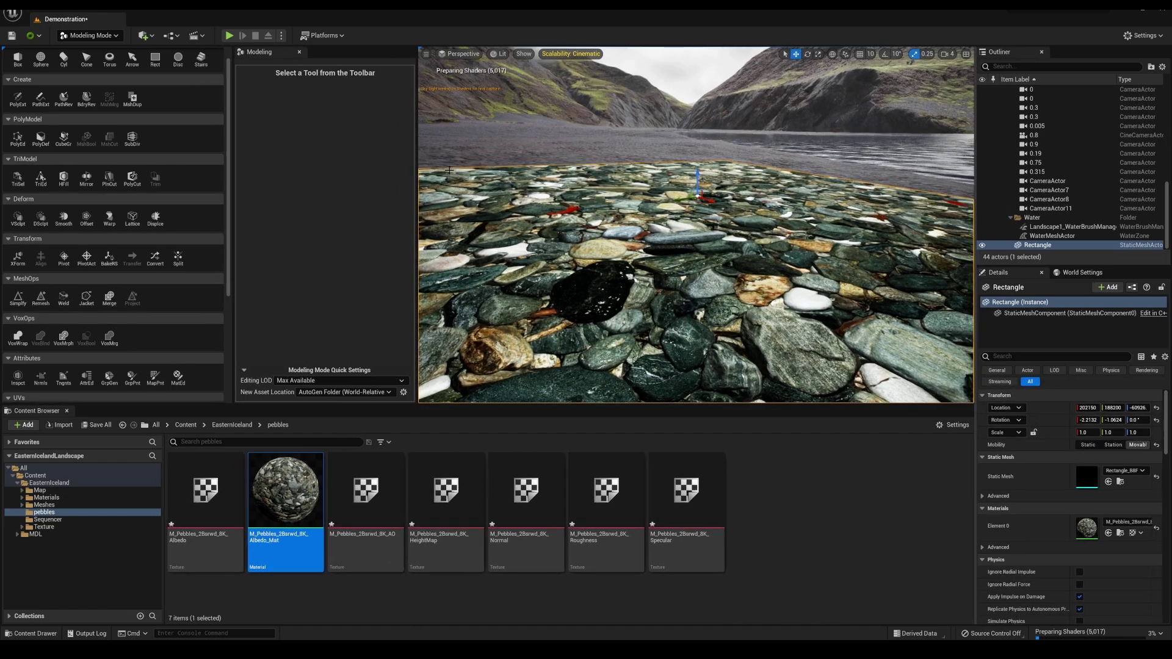
{"action": "left_click_drag", "start_coordinate": [419, 169], "coordinate": [306, 170]}
{"action": "right_click_drag", "start_coordinate": [641, 225], "coordinate": [702, 268]}
{"action": "right_click_drag", "start_coordinate": [495, 183], "coordinate": [450, 109]}
{"action": "left_click", "coordinate": [444, 54]}
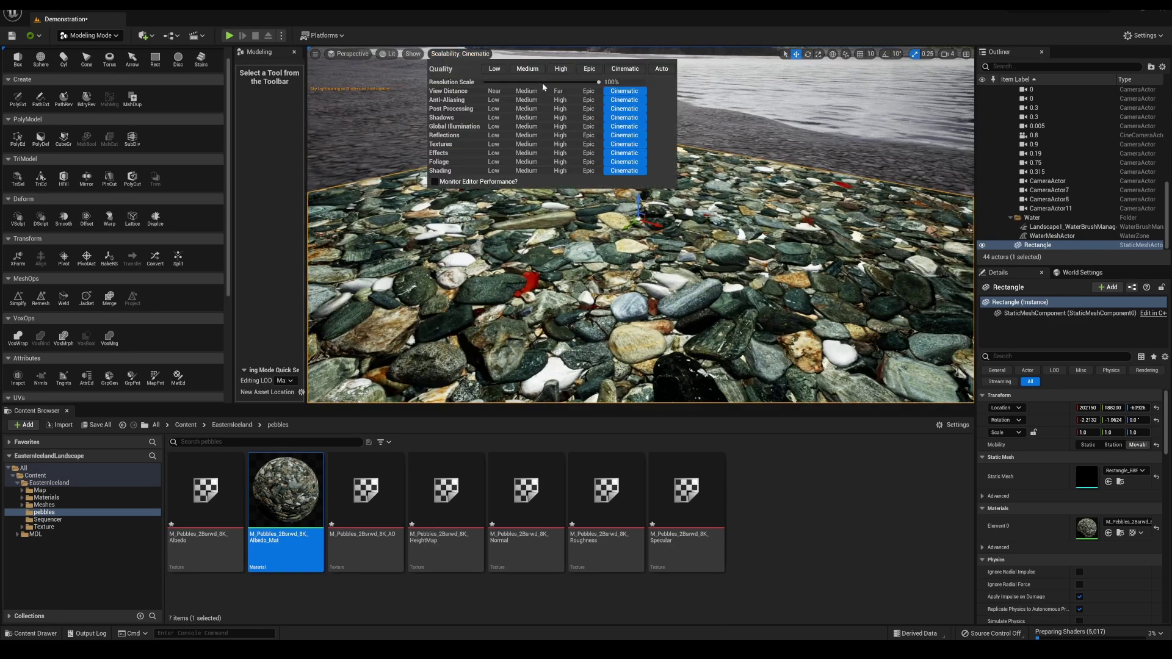
{"action": "left_click", "coordinate": [590, 70]}
{"action": "right_click_drag", "start_coordinate": [661, 240], "coordinate": [632, 198]}
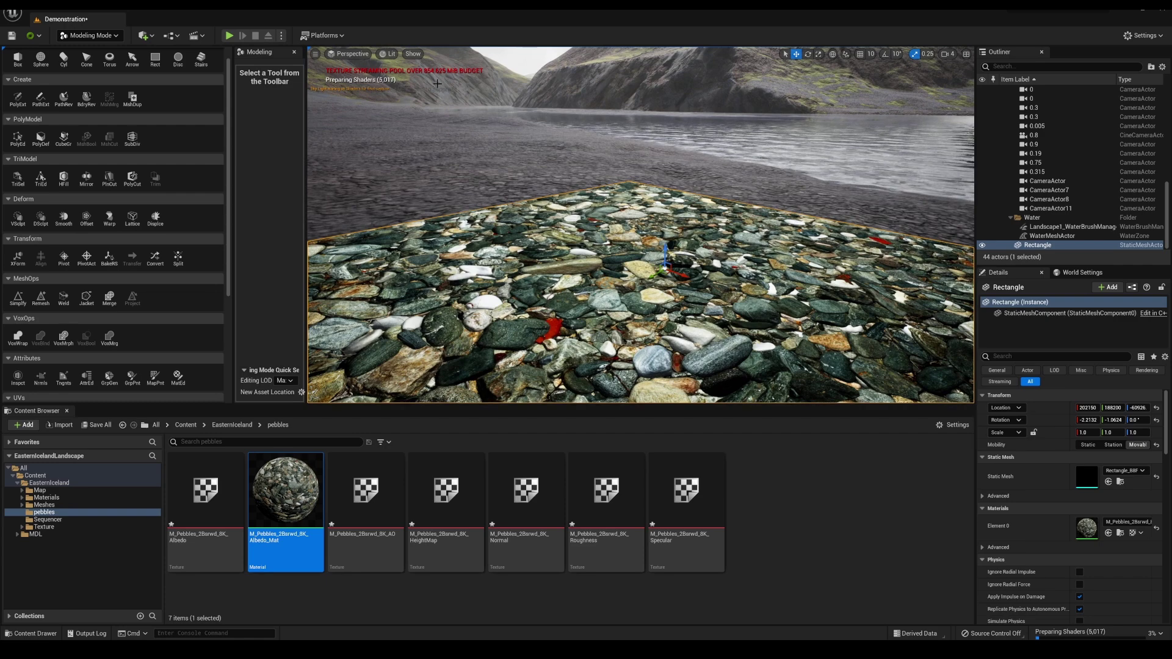
Turn off texture streaming with the console command r.TextureStreaming 0
{"action": "right_click_drag", "start_coordinate": [587, 153], "coordinate": [533, 148]}
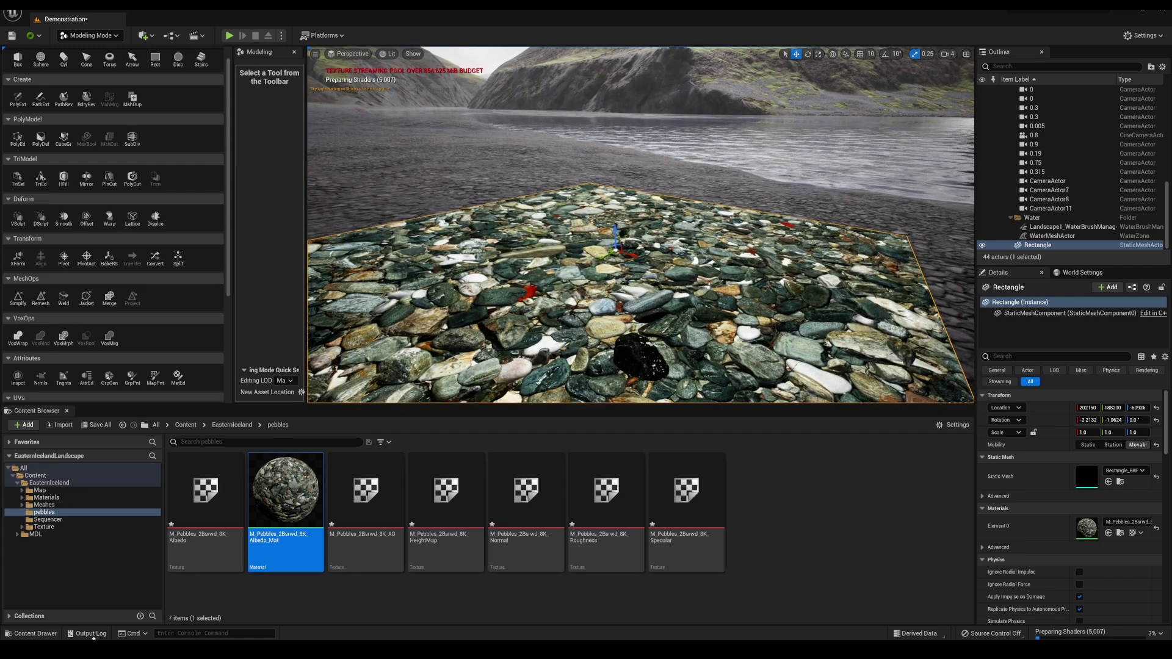
{"action": "left_click", "coordinate": [87, 633]}
{"action": "type", "text": "texturestream"}
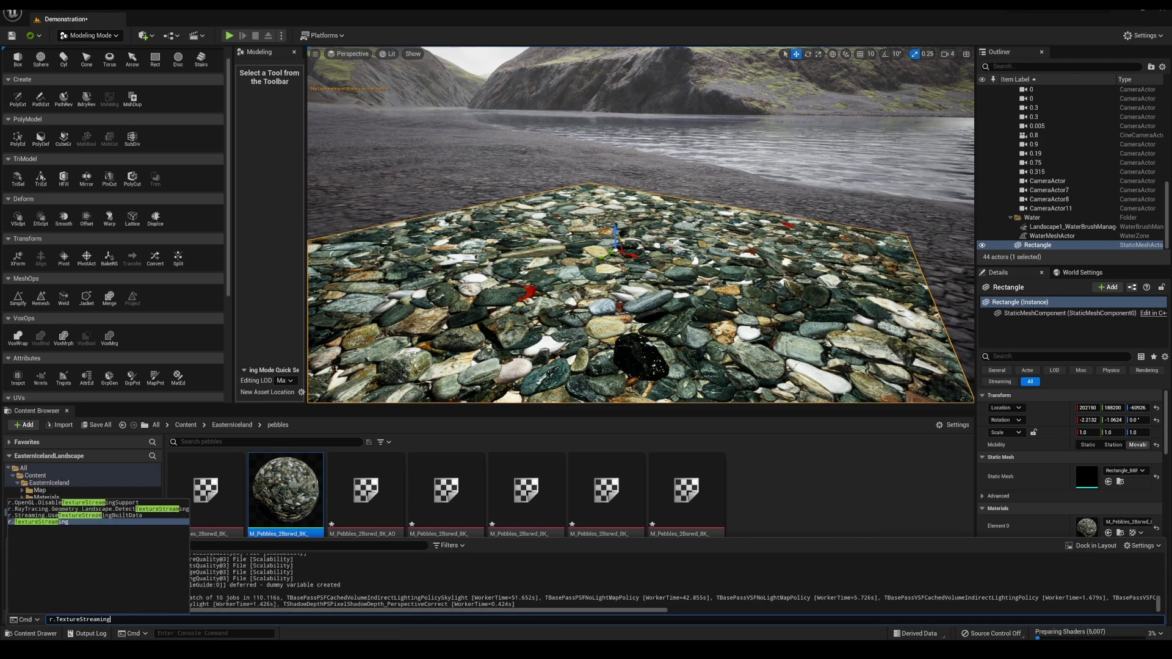
{"action": "type", "text": " 0"}
{"action": "key", "text": "Return"}
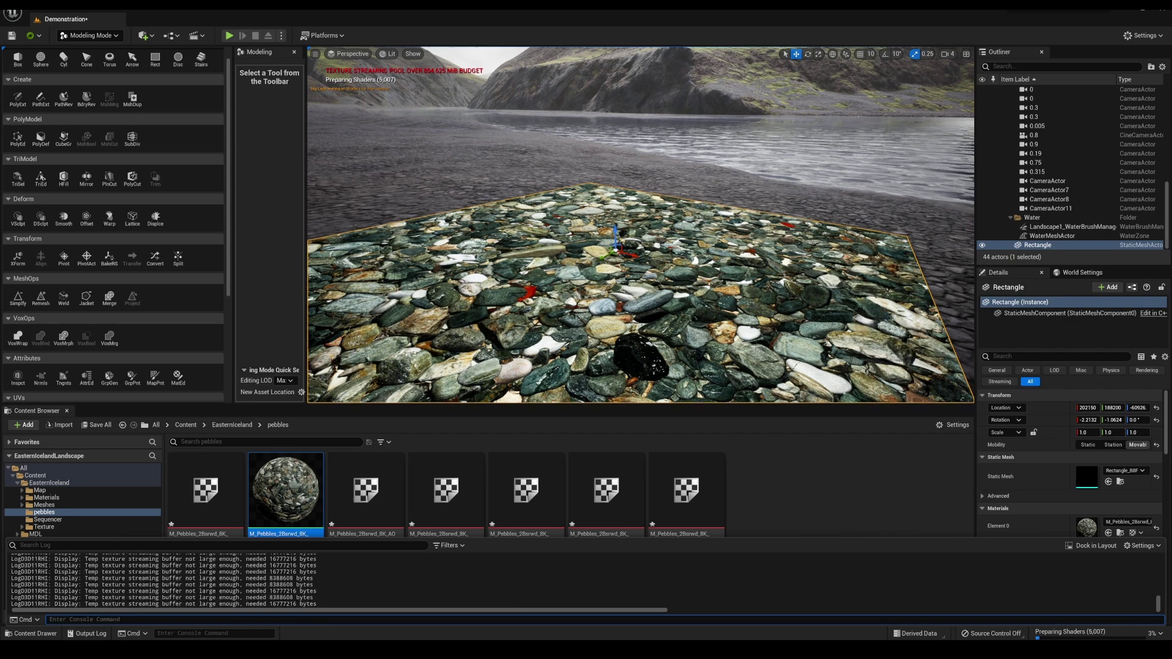
Inspect the pebble surface of the rectangle up close from low angles to judge its relief
{"action": "mouse_move", "coordinate": [562, 223]}
{"action": "right_mouse_down"}
{"action": "mouse_move", "coordinate": [532, 254]}
{"action": "mouse_move", "coordinate": [562, 299]}
{"action": "mouse_move", "coordinate": [549, 312]}
{"action": "mouse_move", "coordinate": [549, 220]}
{"action": "mouse_move", "coordinate": [552, 268]}
{"action": "mouse_move", "coordinate": [543, 232]}
{"action": "right_mouse_up"}
{"action": "key", "text": "w"}
{"action": "key", "text": "w"}
{"action": "right_click_drag", "start_coordinate": [465, 81], "coordinate": [466, 77]}
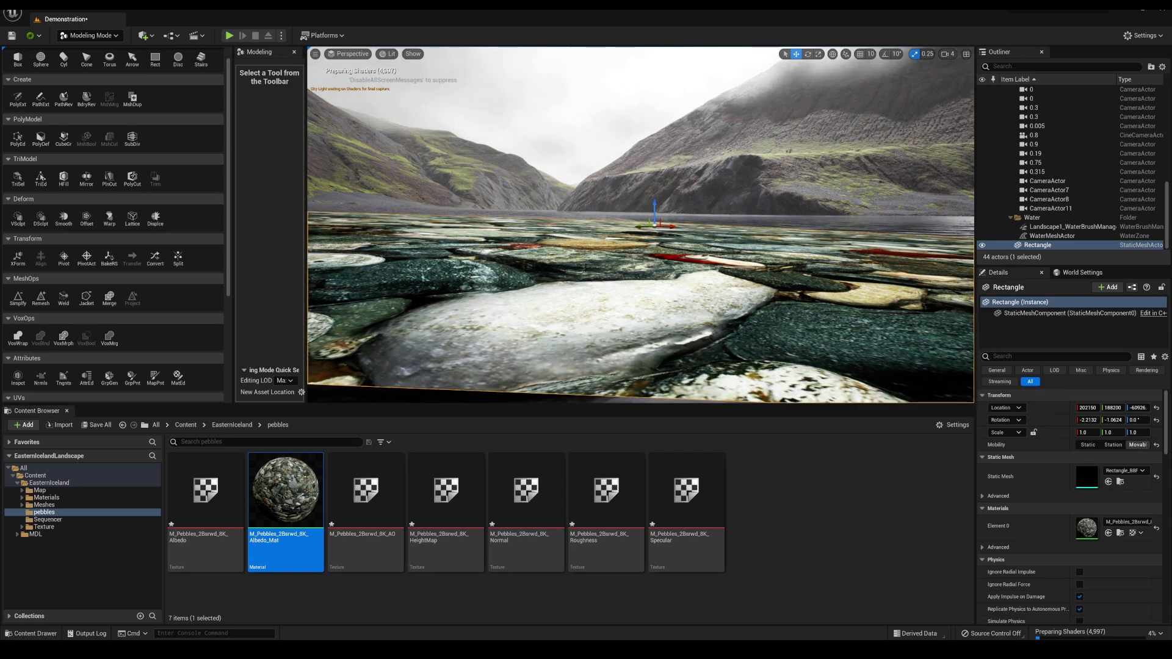
{"action": "right_click_drag", "start_coordinate": [585, 268], "coordinate": [641, 321]}
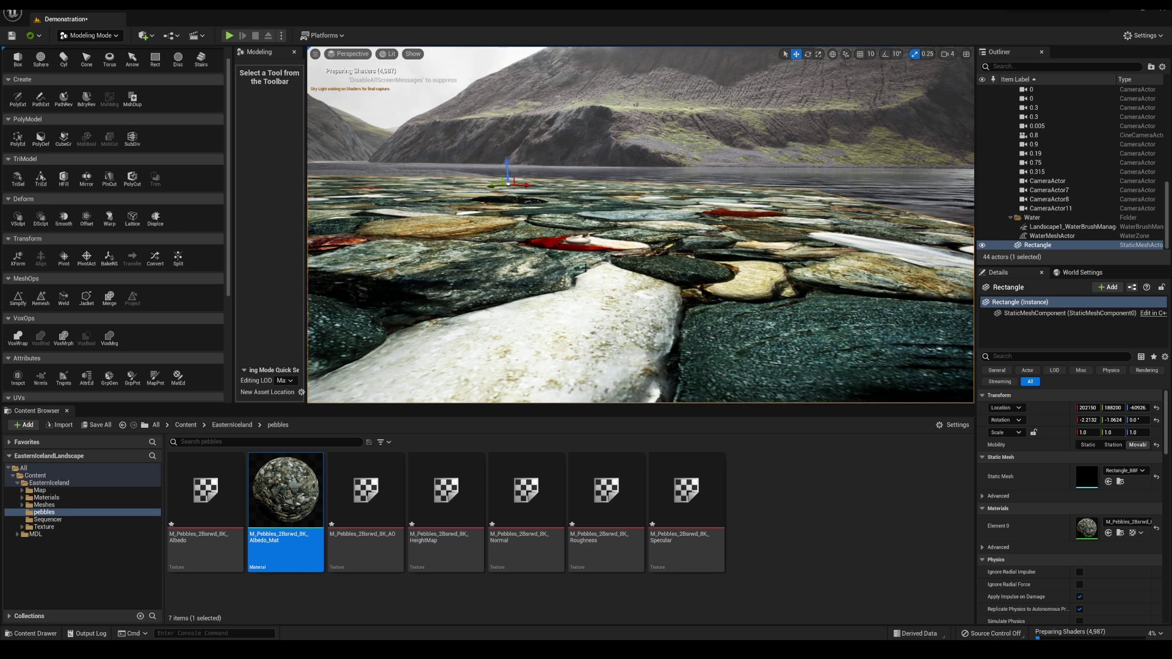
{"action": "mouse_move", "coordinate": [623, 274]}
{"action": "right_mouse_down"}
{"action": "mouse_move", "coordinate": [391, 274]}
{"action": "mouse_move", "coordinate": [769, 273]}
{"action": "mouse_move", "coordinate": [598, 273]}
{"action": "mouse_move", "coordinate": [634, 272]}
{"action": "right_mouse_up"}
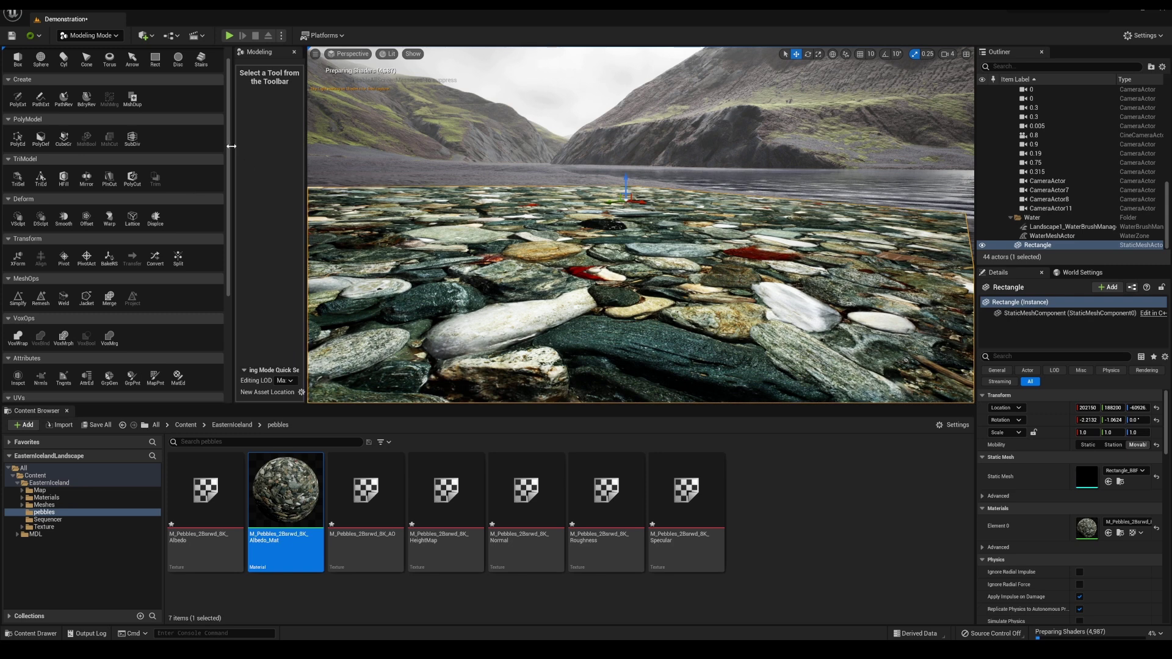
Start the Displace tool on the rectangle, set the displacement type to Texture2D Map and assign the pebbles HeightMap texture as displacement map
{"action": "scroll", "coordinate": [225, 139], "scroll_direction": "up", "scroll_amount": 1}
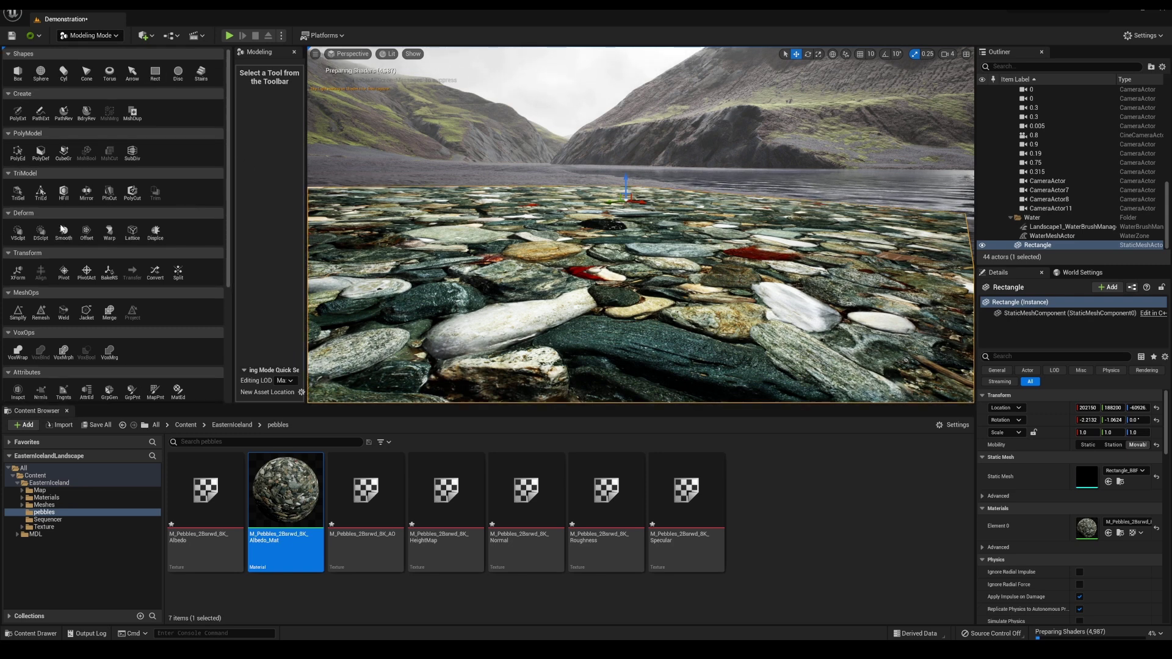
{"action": "left_click", "coordinate": [160, 233]}
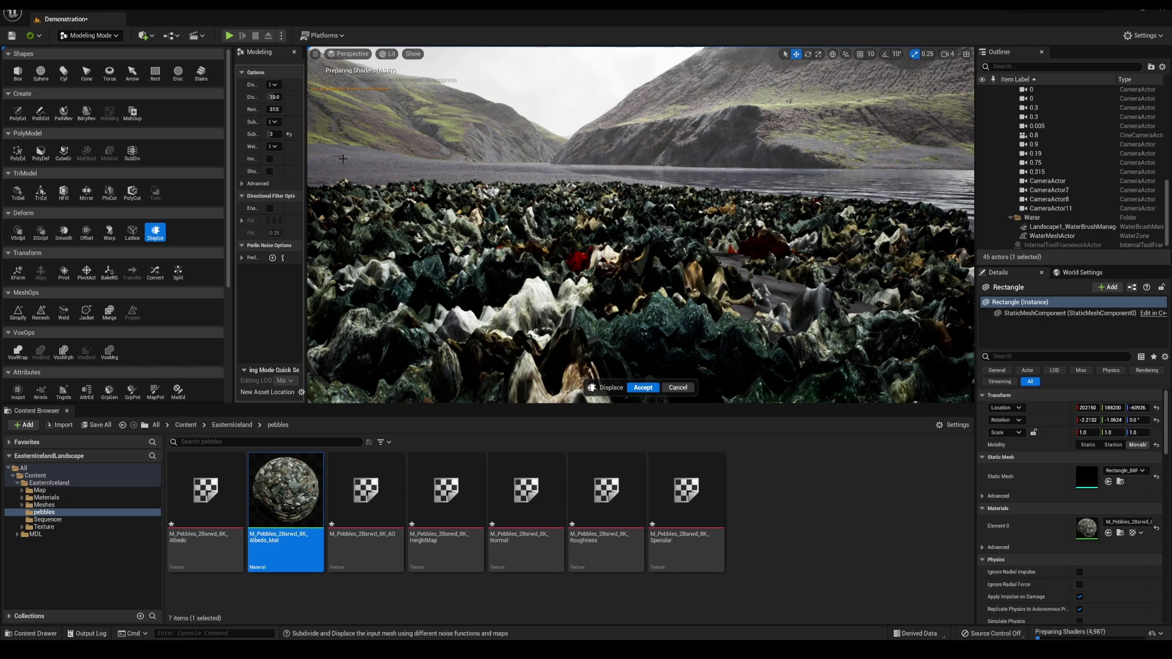
{"action": "left_click_drag", "start_coordinate": [306, 162], "coordinate": [406, 164]}
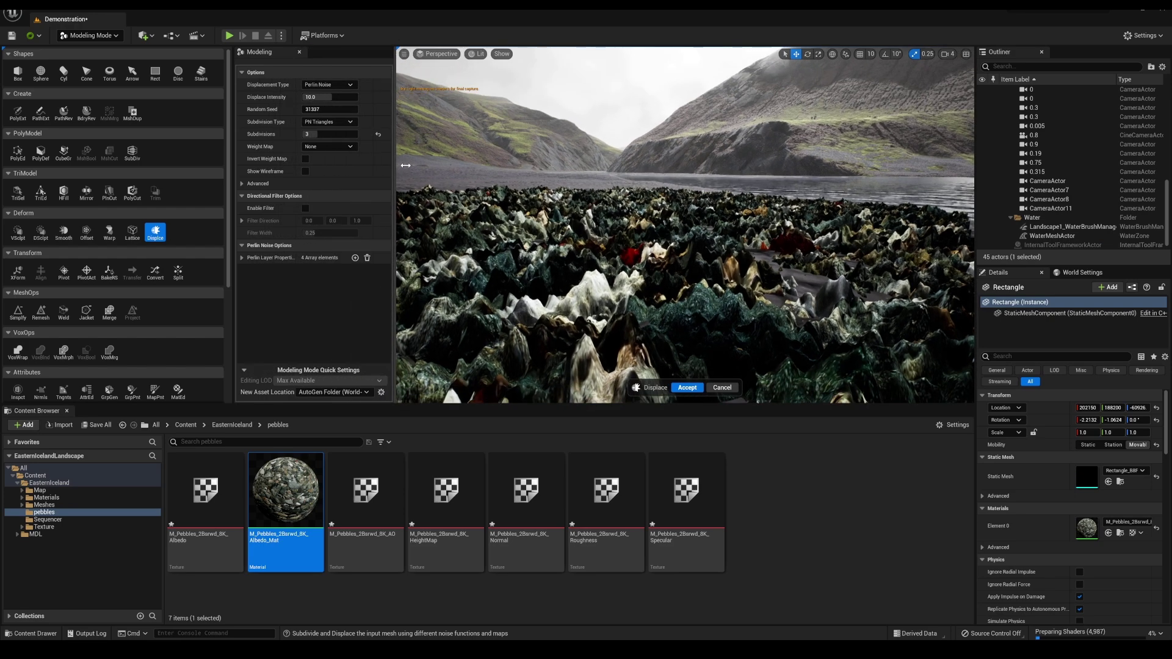
{"action": "right_click_drag", "start_coordinate": [671, 226], "coordinate": [714, 254]}
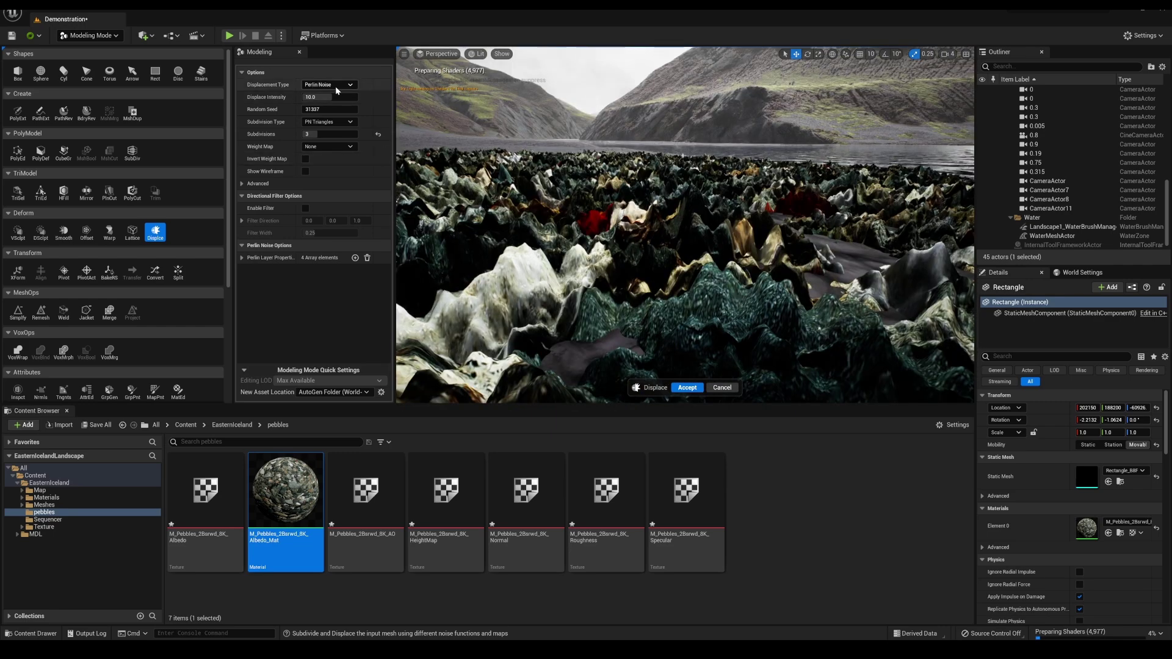
{"action": "left_click", "coordinate": [325, 85]}
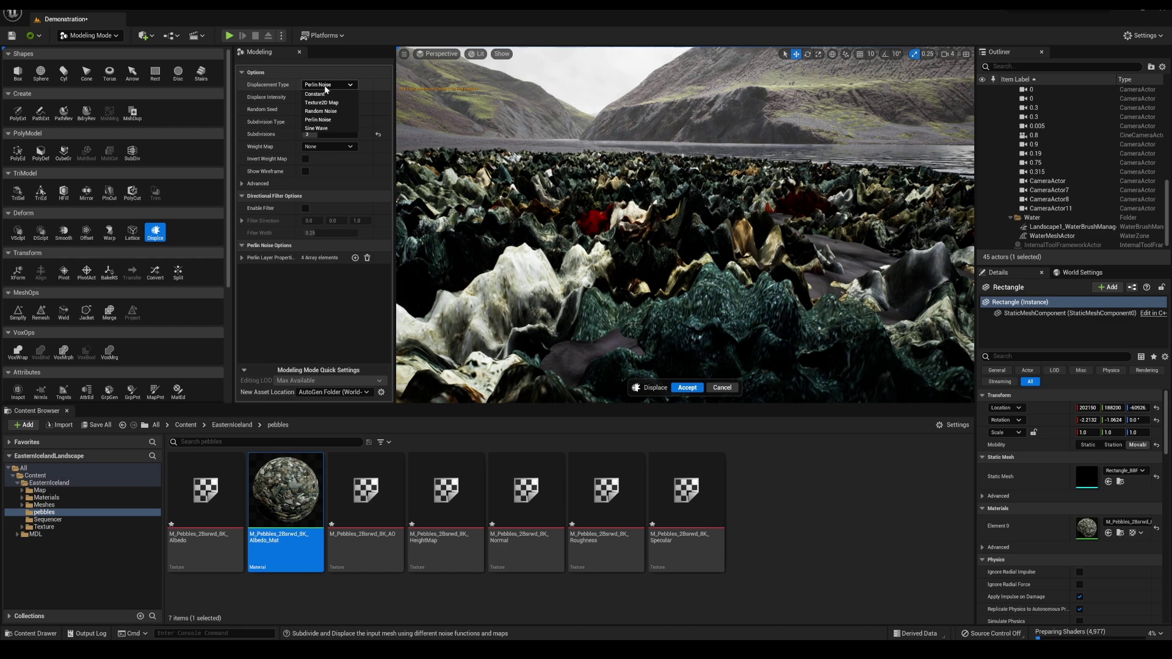
{"action": "left_click", "coordinate": [324, 103]}
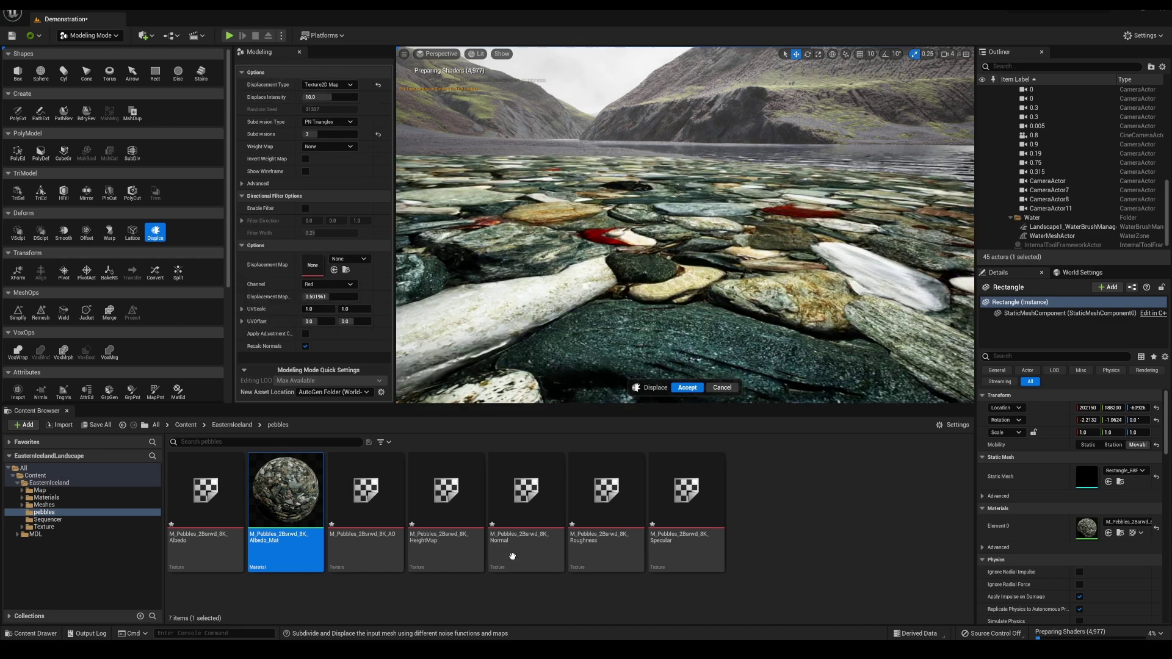
{"action": "left_click_drag", "start_coordinate": [456, 519], "coordinate": [313, 264]}
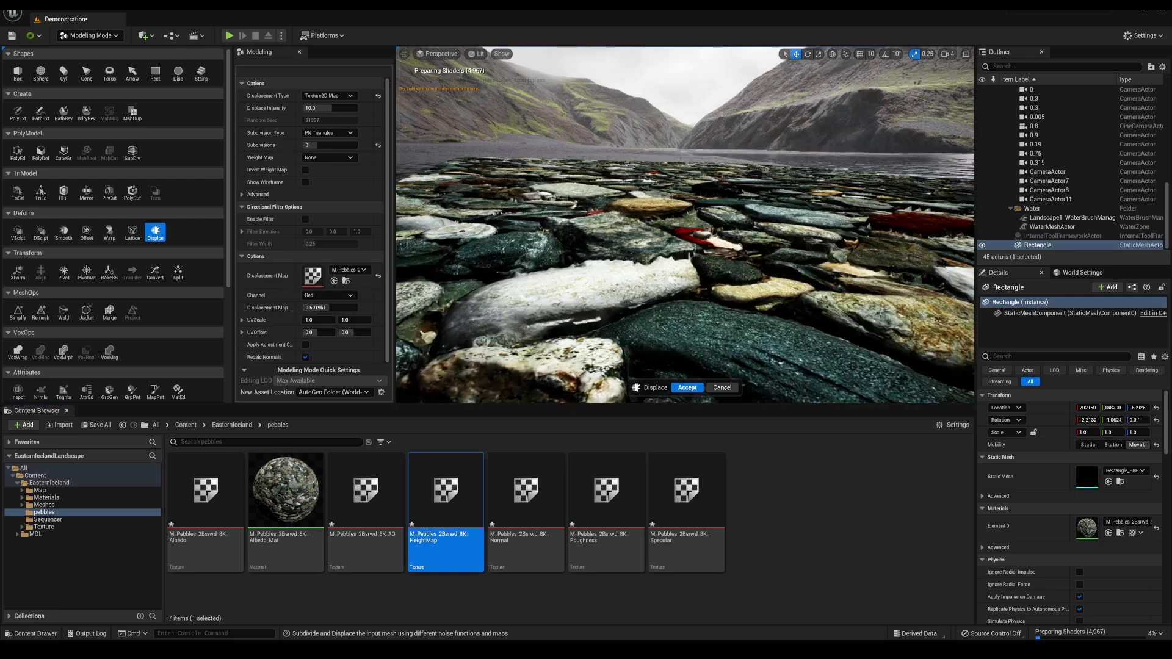
Set the displace intensity to 5 and apply the displacement to the pebble rectangle
{"action": "right_click_drag", "start_coordinate": [685, 225], "coordinate": [676, 174]}
{"action": "key", "text": "w"}
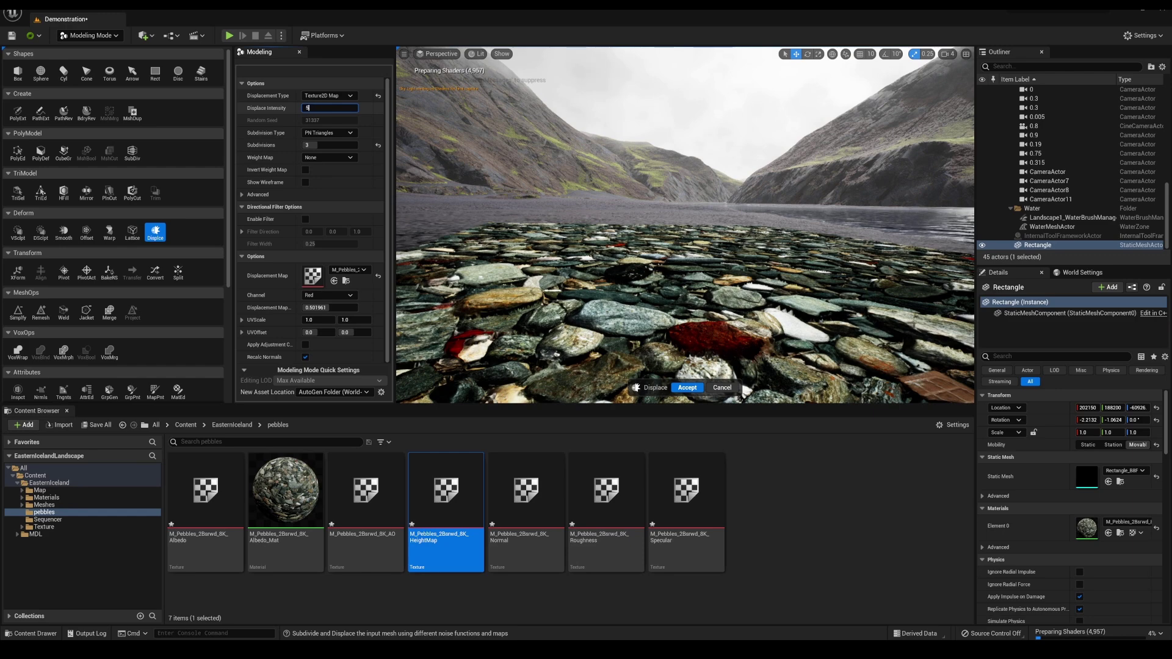
{"action": "right_click_drag", "start_coordinate": [640, 232], "coordinate": [695, 282]}
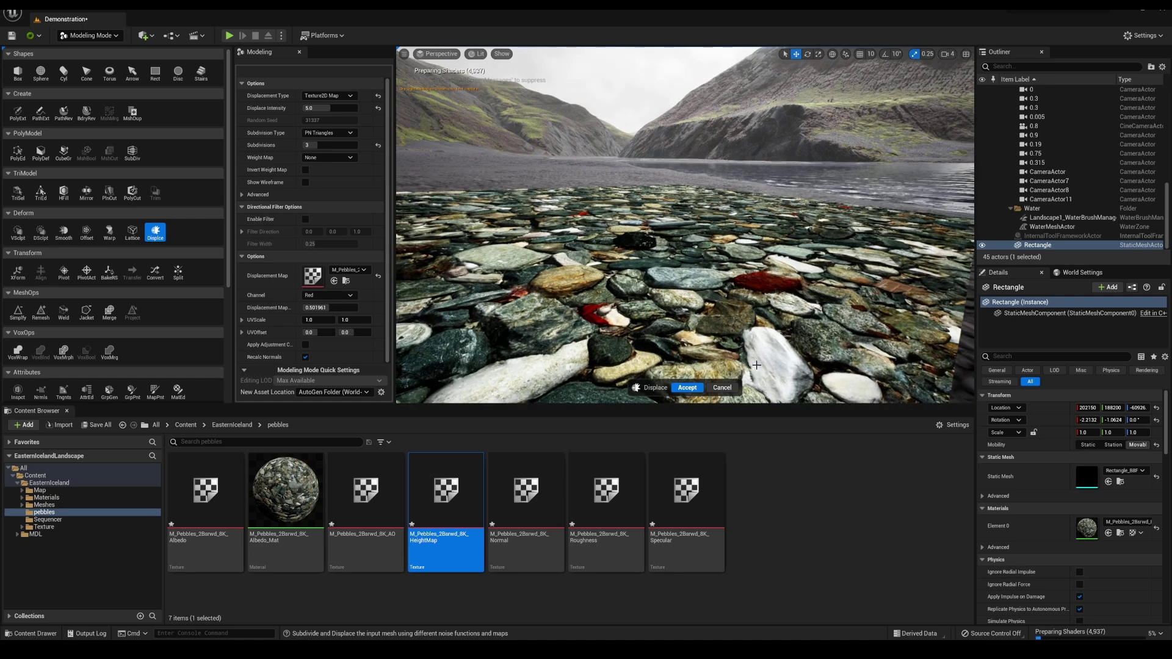
{"action": "left_click", "coordinate": [687, 388]}
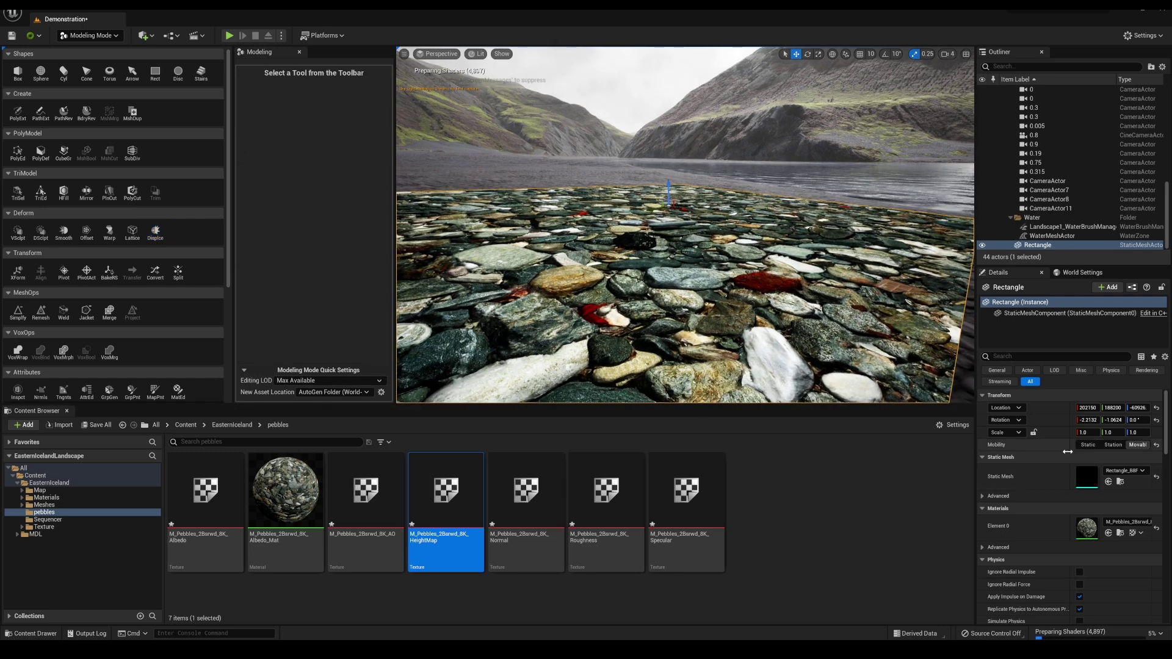
Open the rectangle's static mesh in its own editor, examine the displaced geometry up close, and close the editor
{"action": "double_click", "coordinate": [1086, 476]}
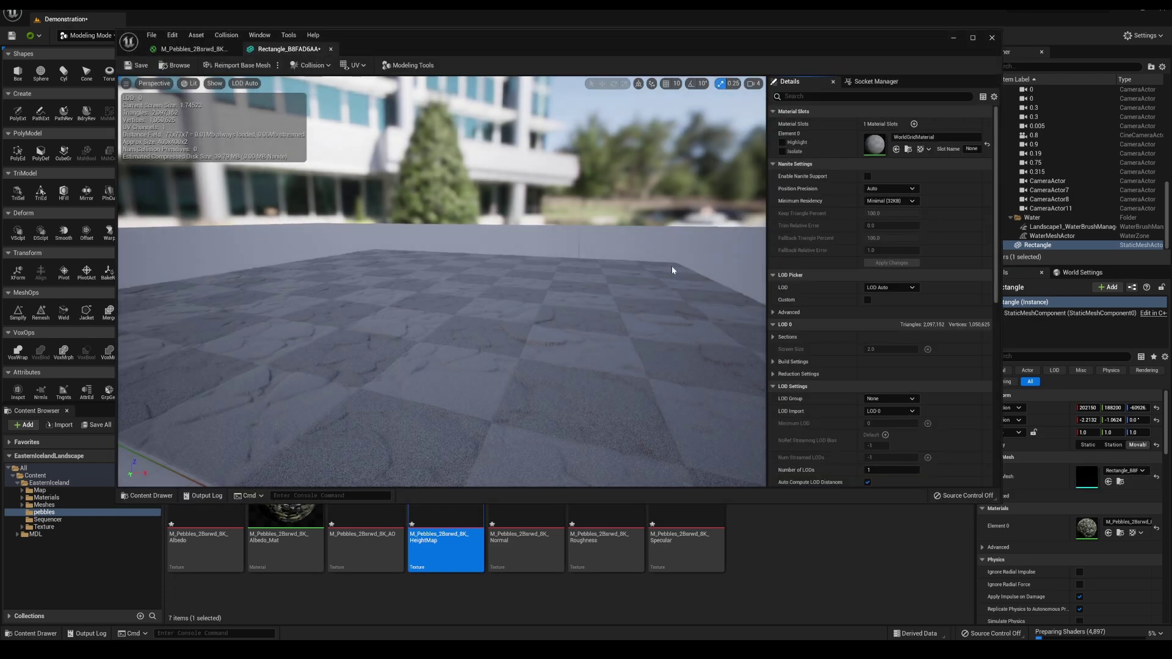
{"action": "right_click_drag", "start_coordinate": [671, 267], "coordinate": [671, 227]}
{"action": "left_click", "coordinate": [973, 39]}
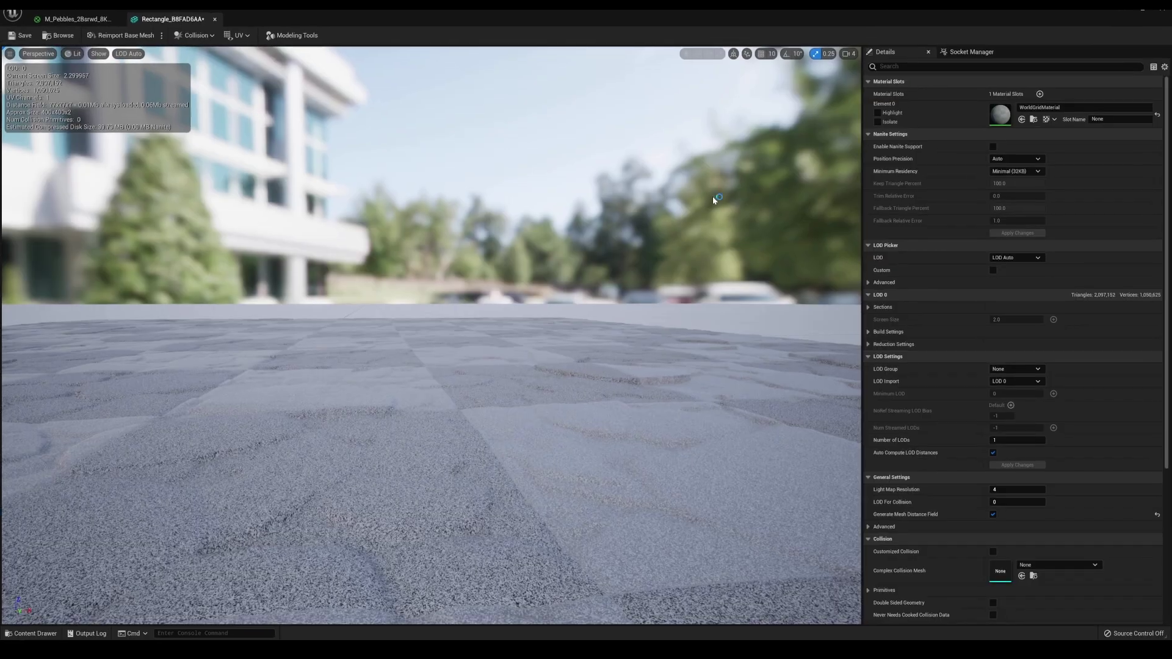
{"action": "right_click_drag", "start_coordinate": [662, 247], "coordinate": [565, 256]}
{"action": "mouse_move", "coordinate": [520, 325]}
{"action": "right_mouse_down"}
{"action": "mouse_move", "coordinate": [491, 352]}
{"action": "mouse_move", "coordinate": [513, 332]}
{"action": "right_mouse_up"}
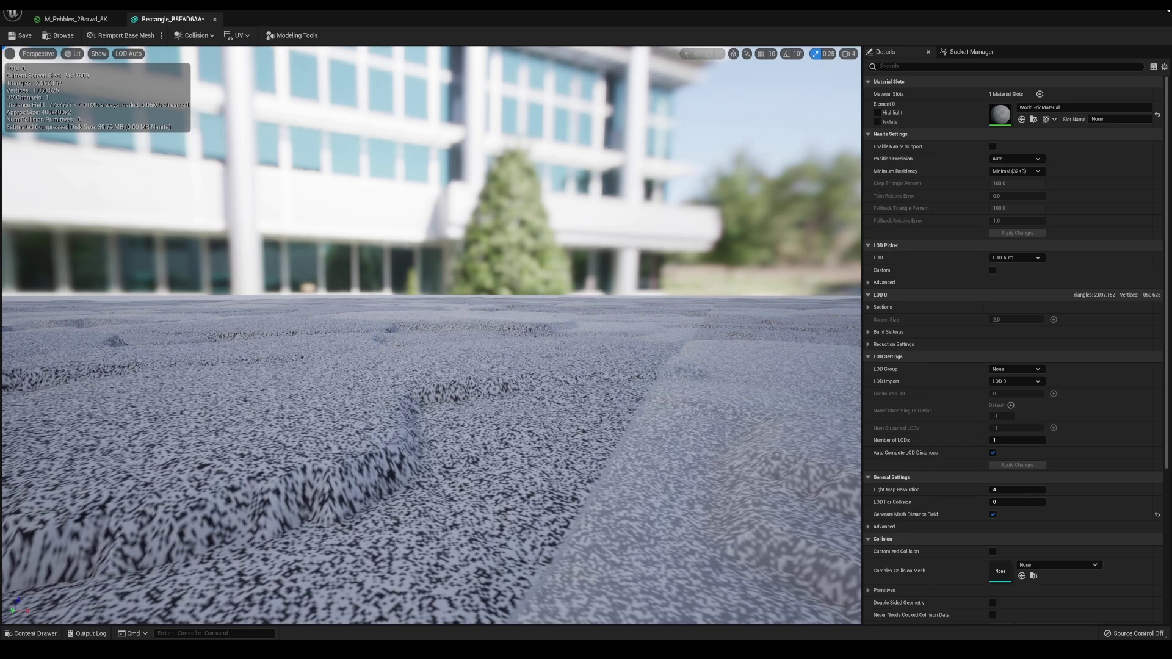
{"action": "left_click", "coordinate": [1167, 10]}
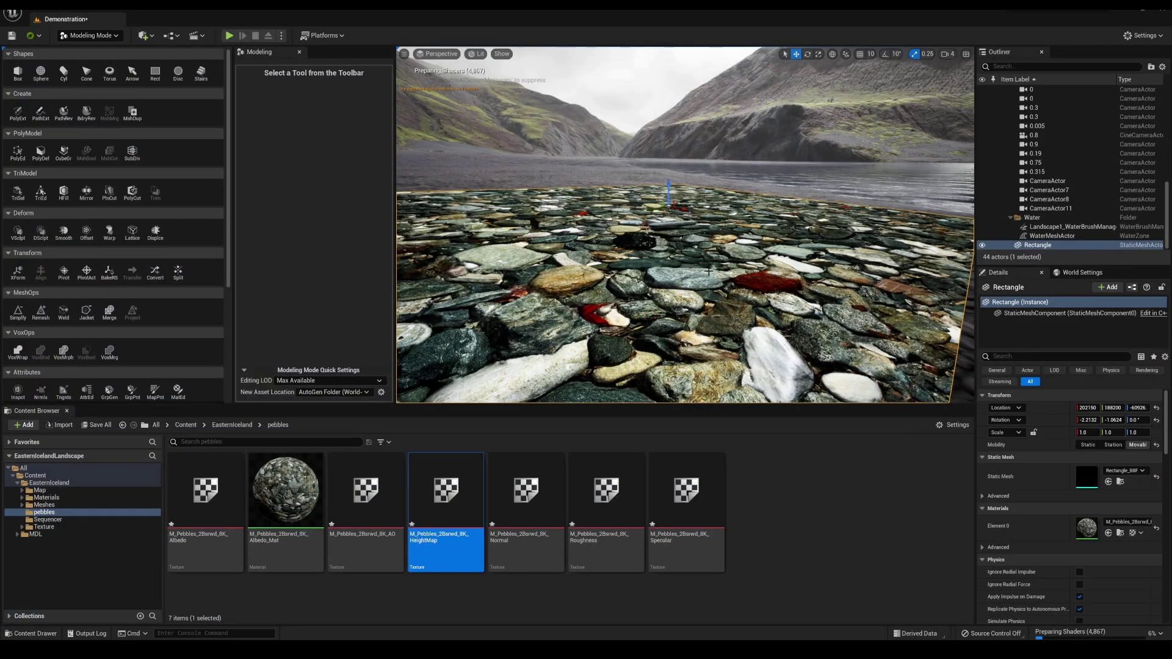
Lower the pebble rectangle slightly into the shore so the ground partly covers it, and deselect it
{"action": "right_click_drag", "start_coordinate": [714, 273], "coordinate": [691, 271]}
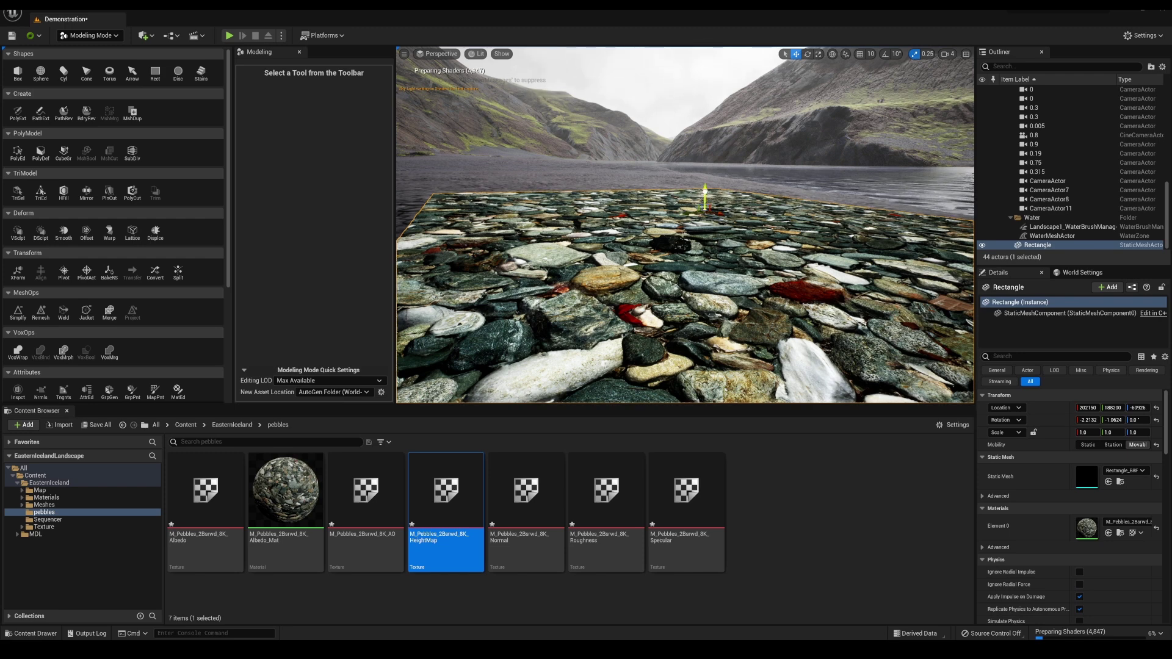
{"action": "left_click_drag", "start_coordinate": [705, 194], "coordinate": [705, 196]}
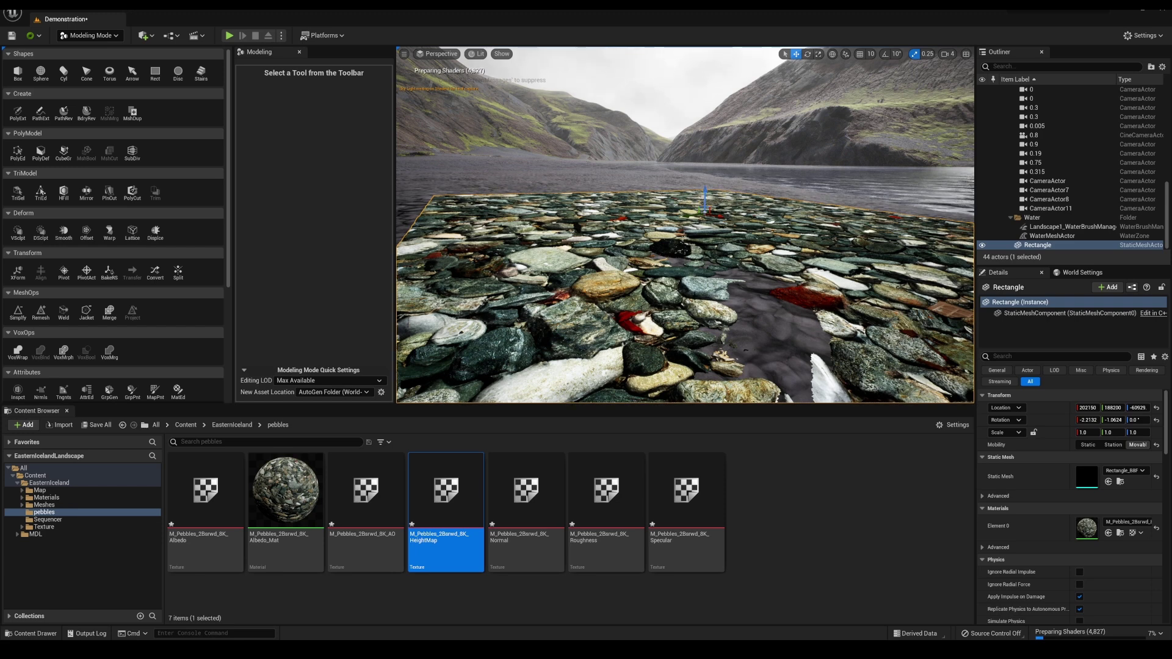
{"action": "key", "text": "Escape"}
{"action": "right_click_drag", "start_coordinate": [718, 293], "coordinate": [692, 263]}
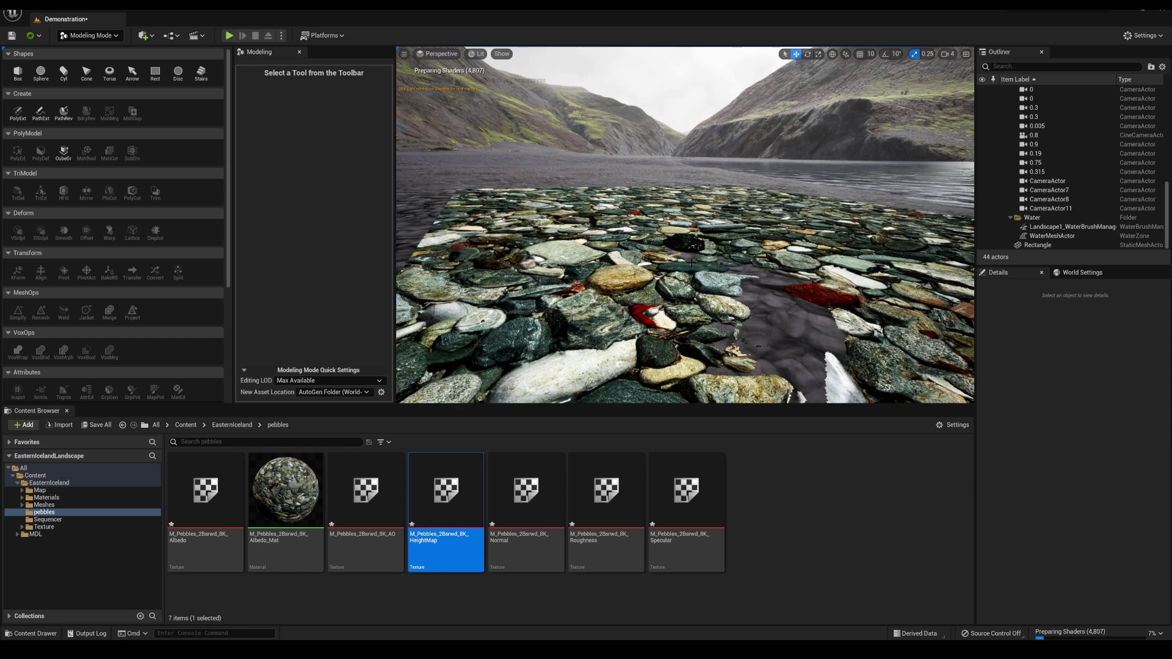